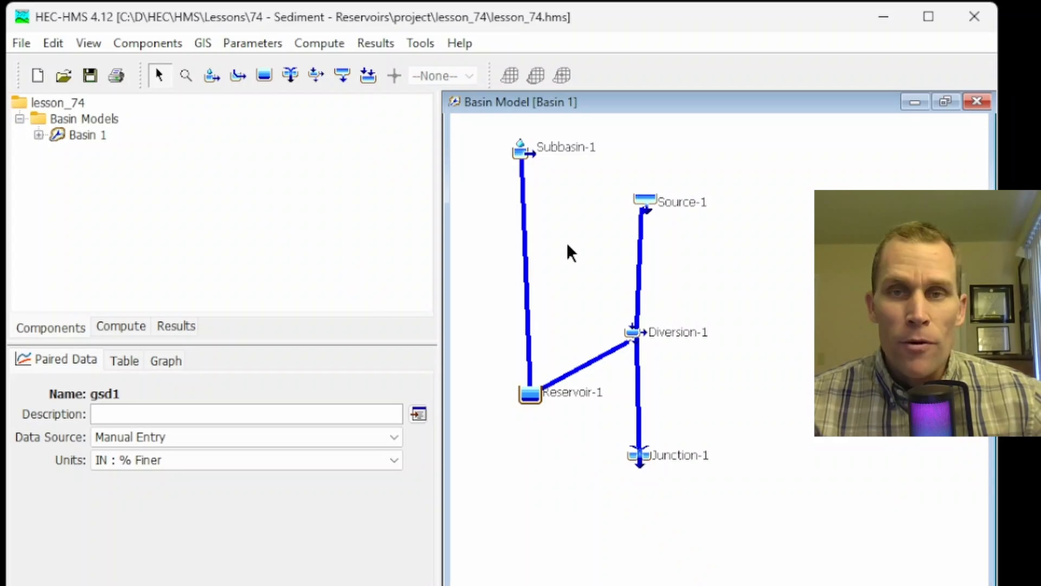
# - Set Sediment to Yes for the Basin 1 model and view its basin-wide sediment settings
pyautogui.click(84, 135)
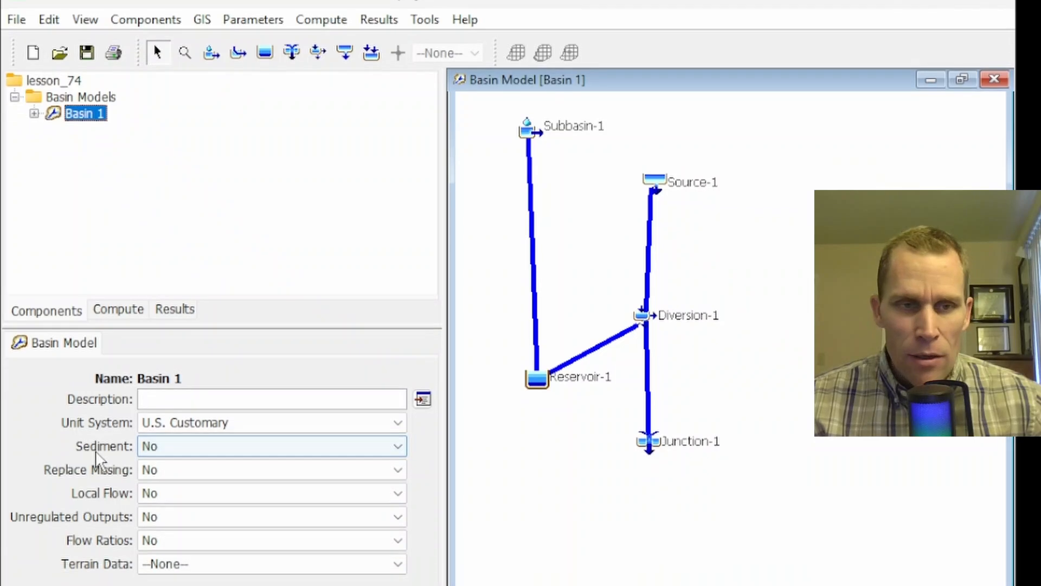
pyautogui.click(166, 382)
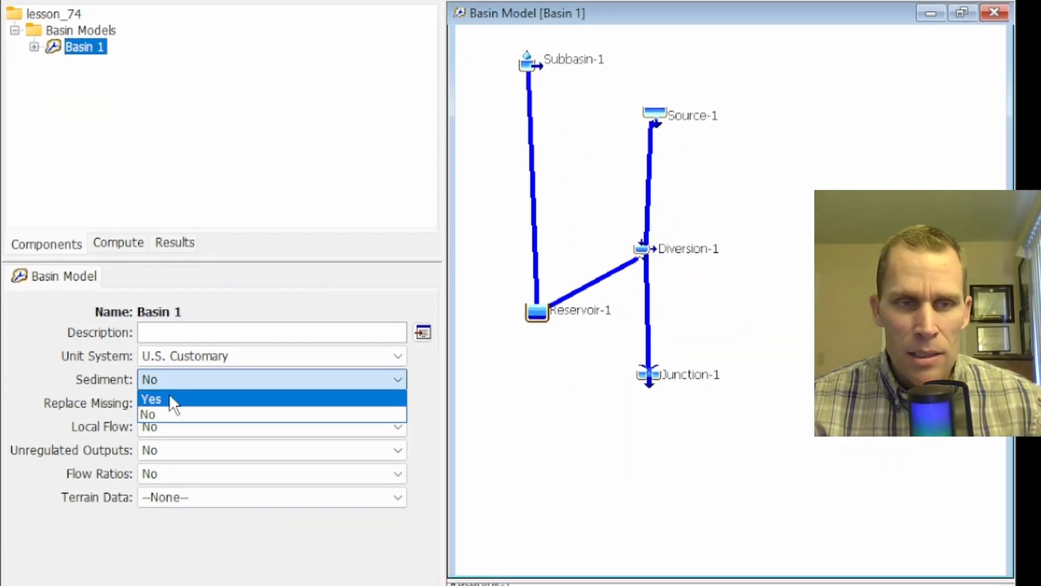
pyautogui.click(169, 399)
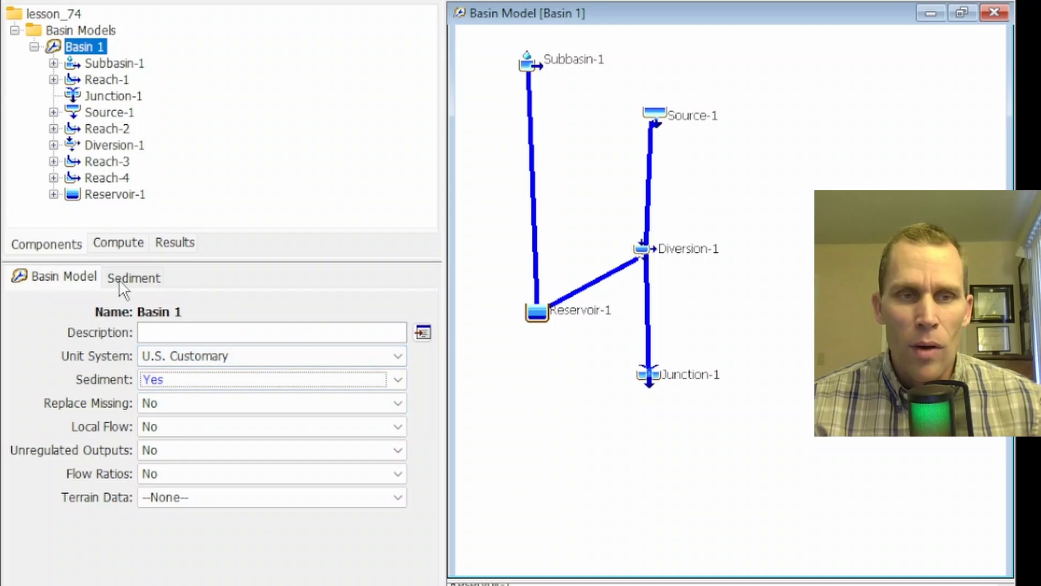
pyautogui.click(132, 280)
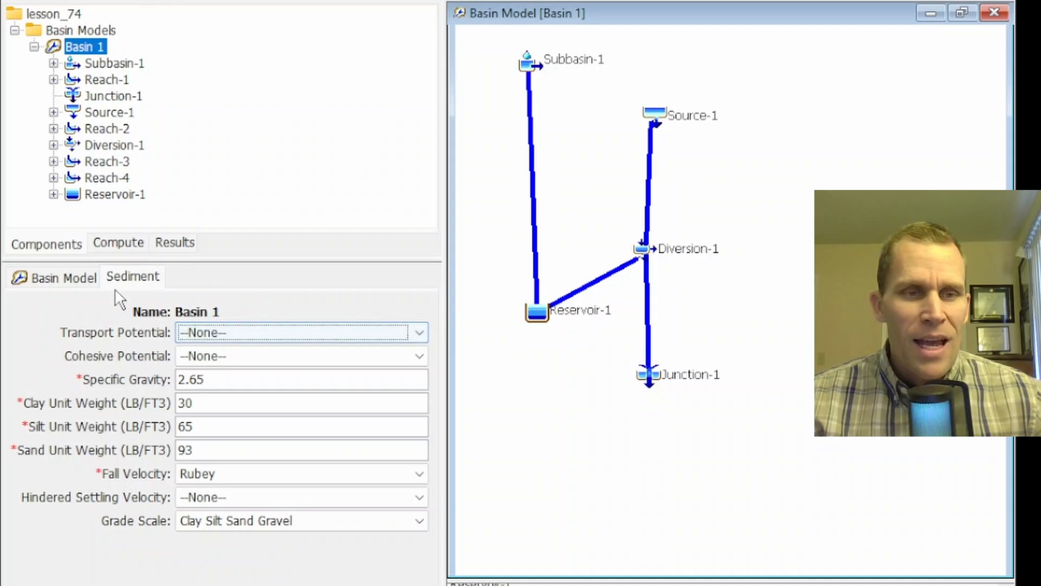
pyautogui.click(80, 277)
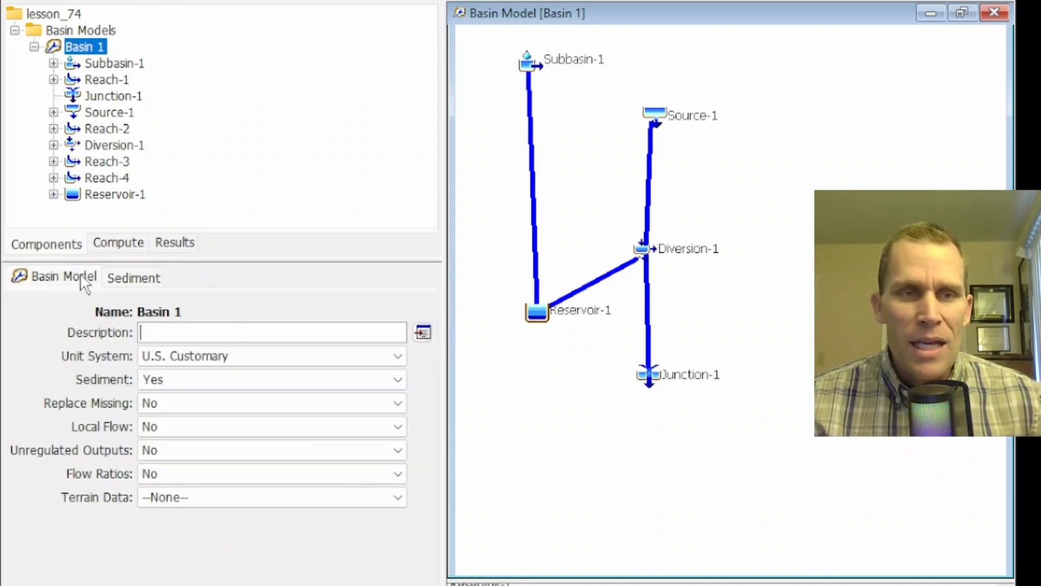
# - Examine Reservoir-1's settings, its optional observed data and the available sediment methods, keeping Zero Sediment Trap
pyautogui.click(537, 311)
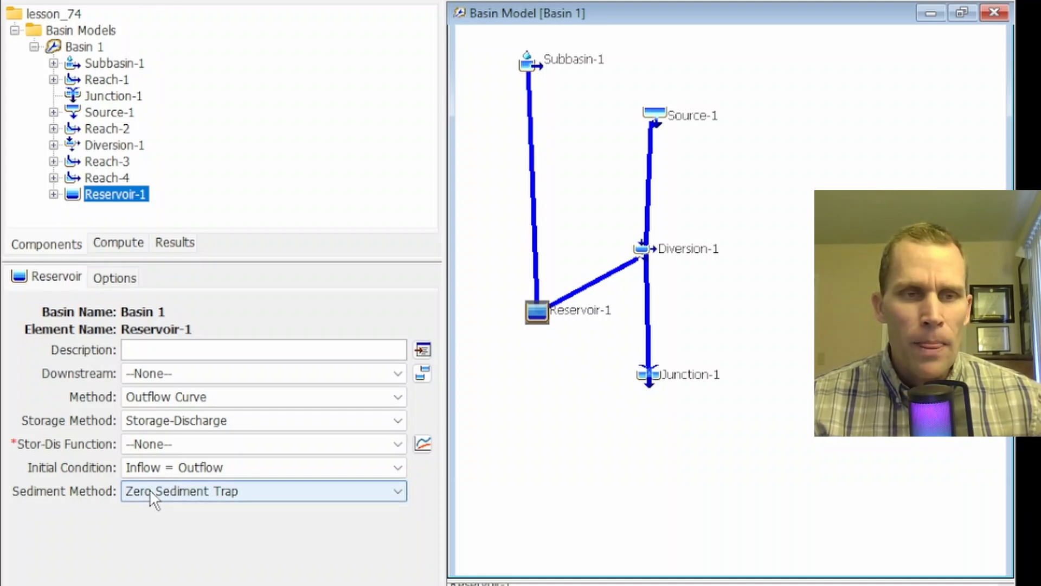
pyautogui.click(116, 280)
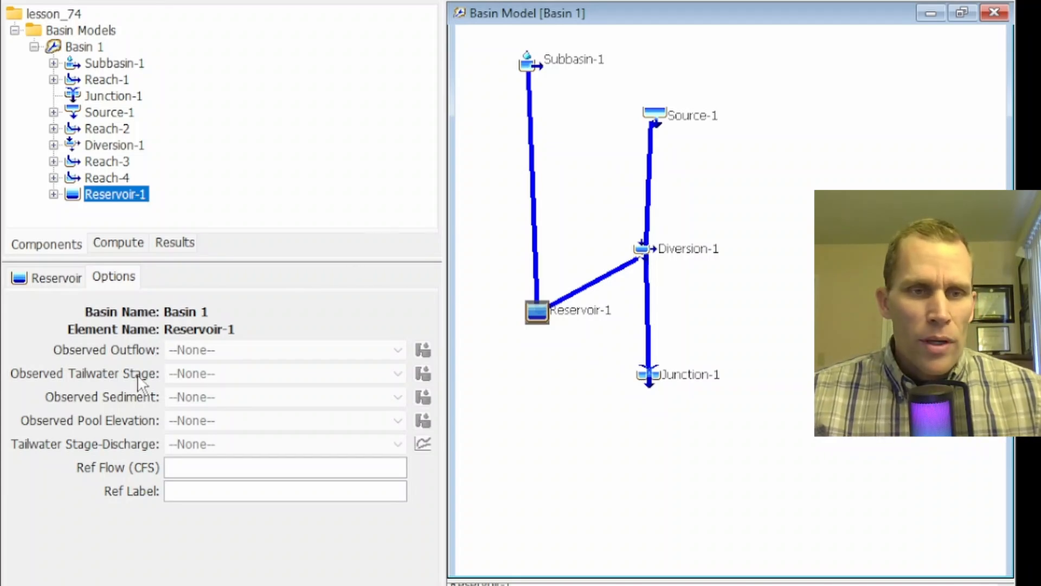
pyautogui.click(112, 193)
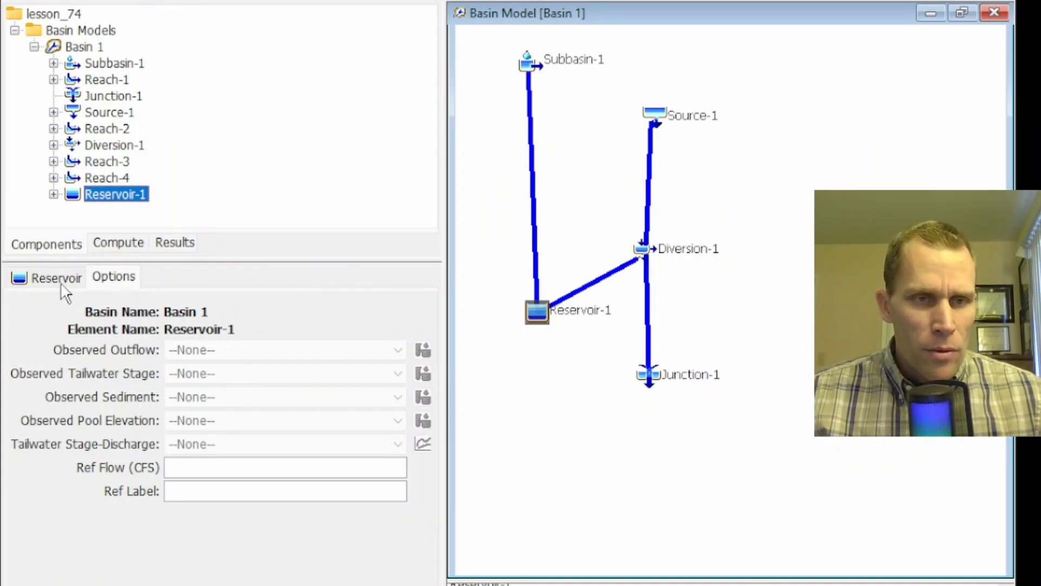
pyautogui.click(55, 283)
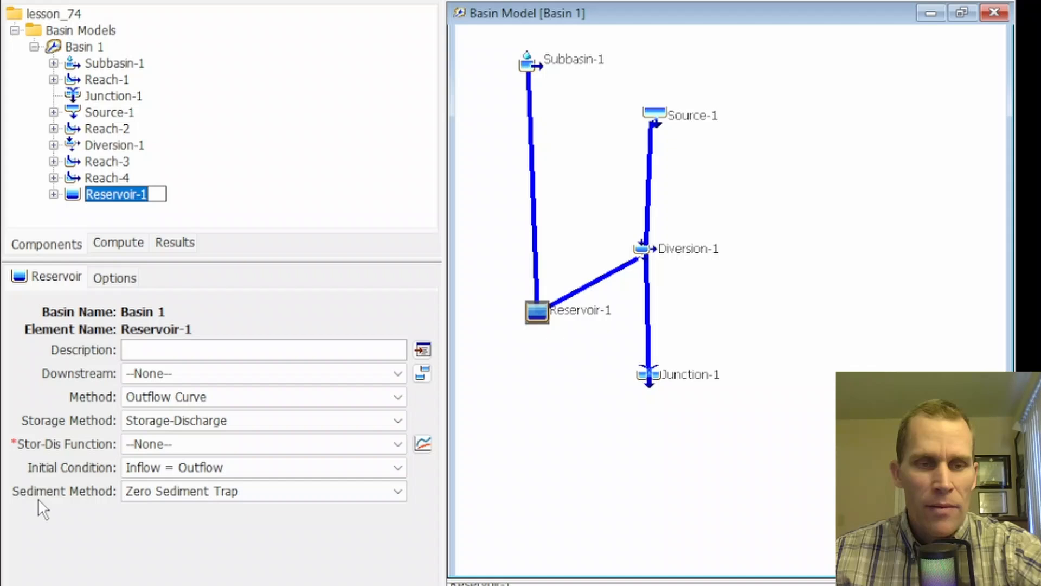
pyautogui.click(162, 491)
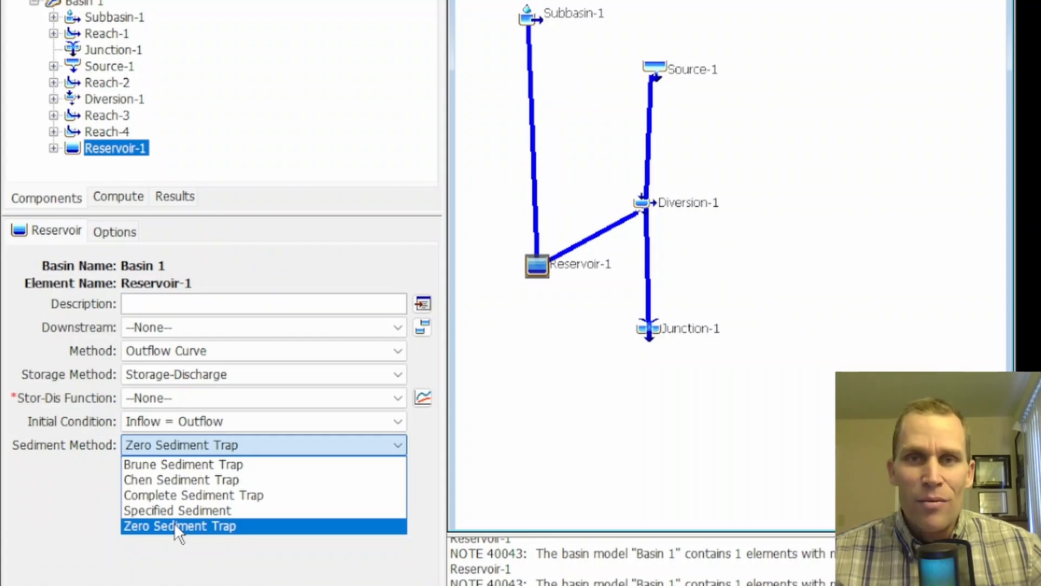
pyautogui.click(137, 529)
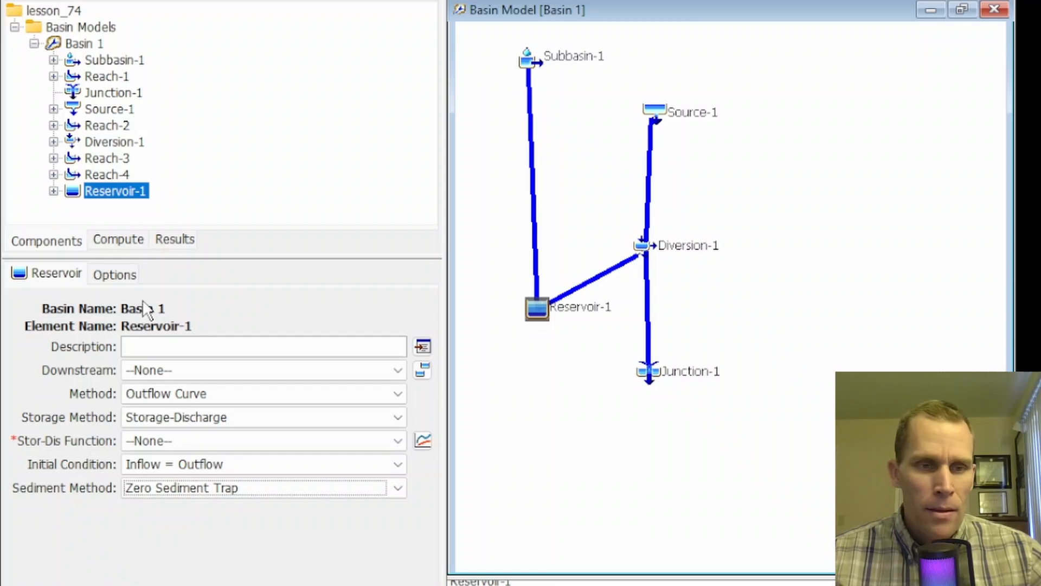
# - Set Reservoir-1's sediment method to Complete Sediment Trap
pyautogui.click(156, 490)
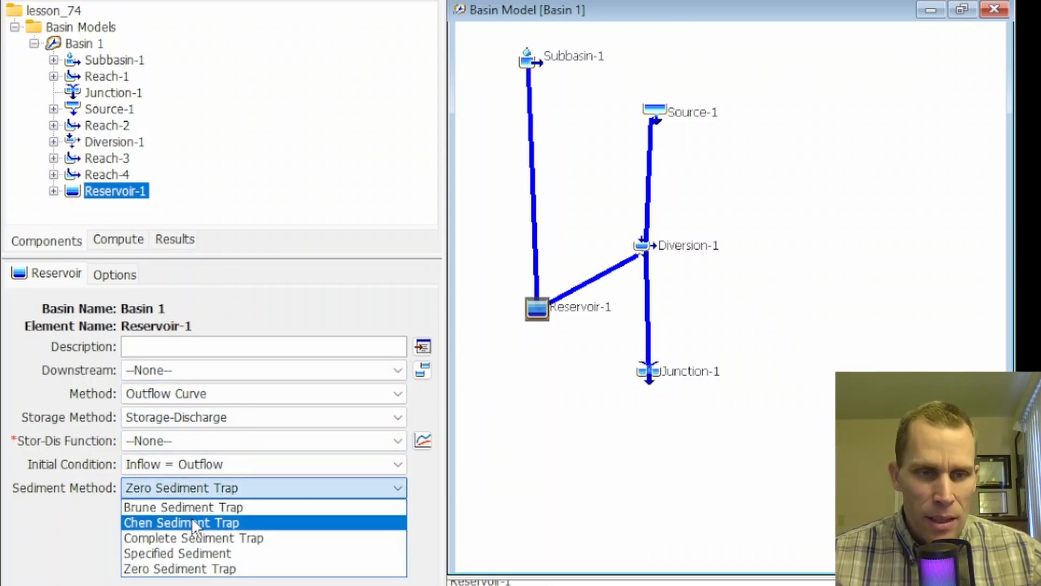
pyautogui.click(215, 537)
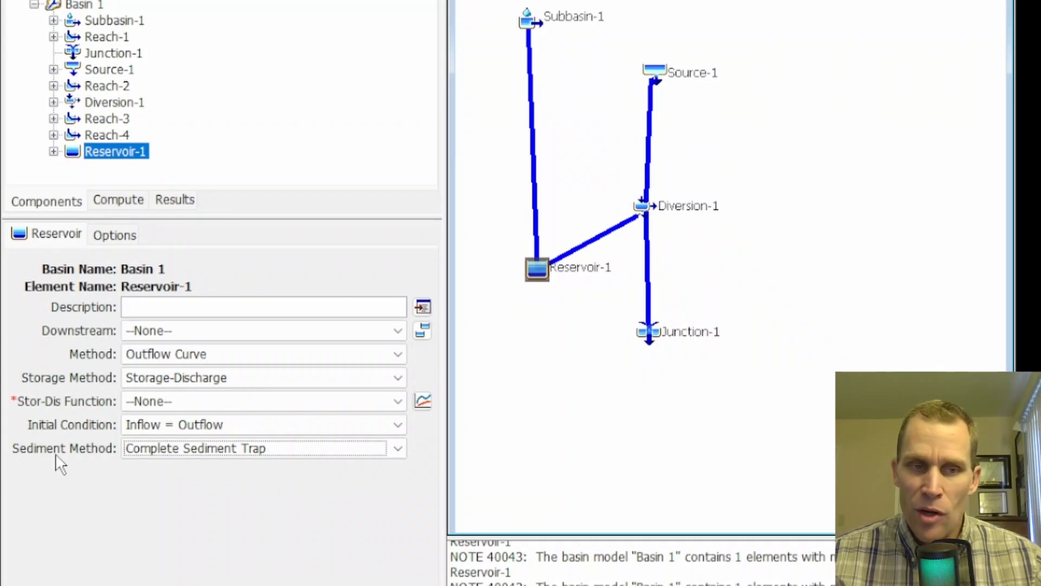
pyautogui.click(162, 451)
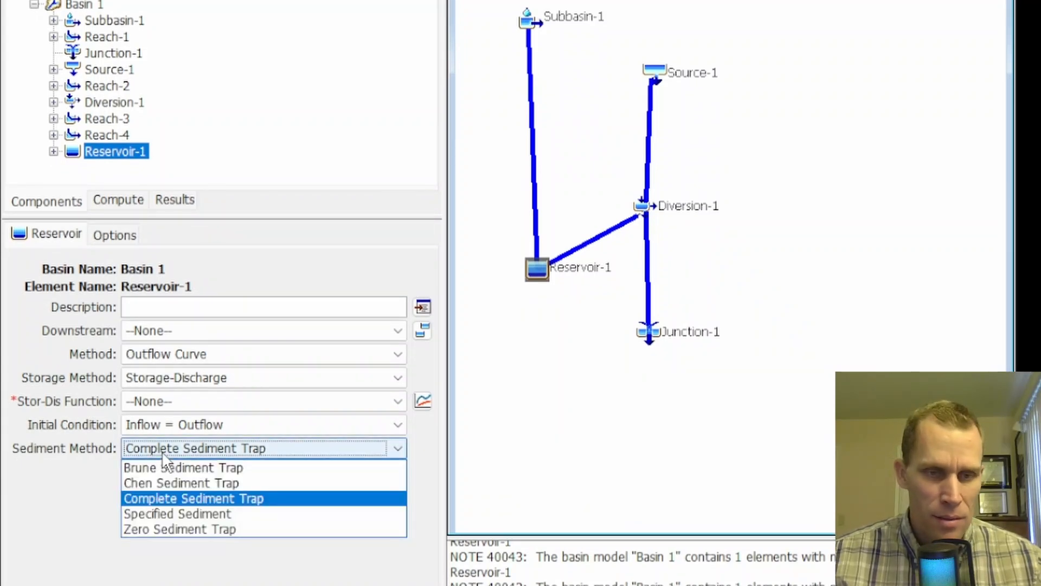
pyautogui.click(75, 472)
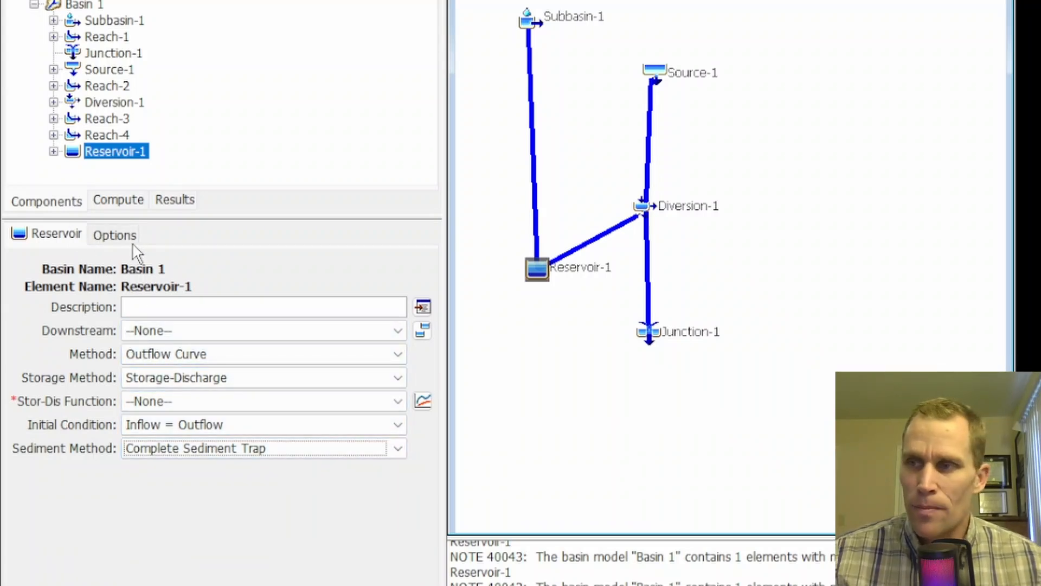
# - Set Reservoir-1's sediment method to Specified Sediment and show its sediment gage and gradation curve settings
pyautogui.click(142, 451)
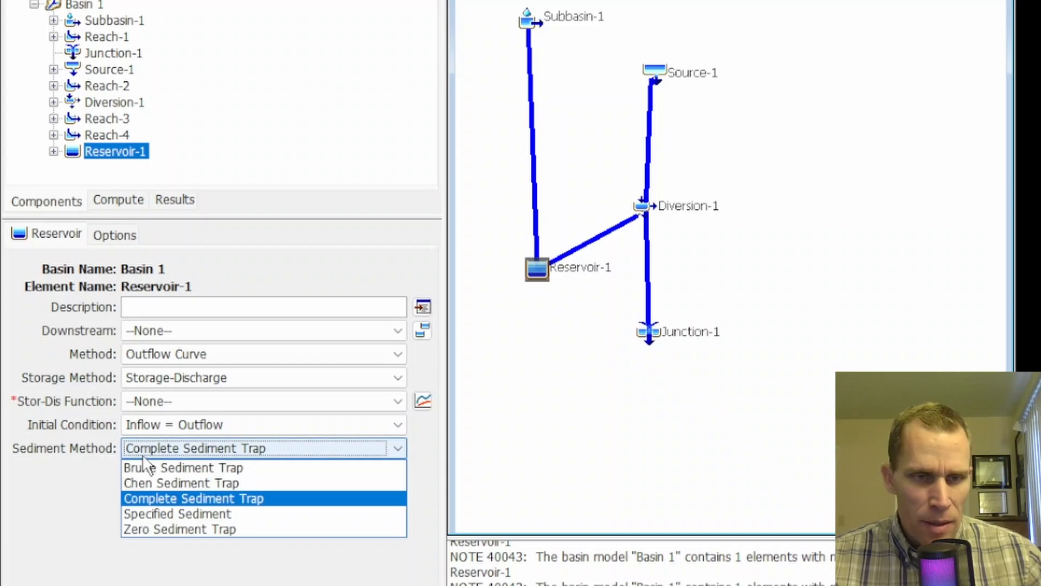
pyautogui.click(194, 515)
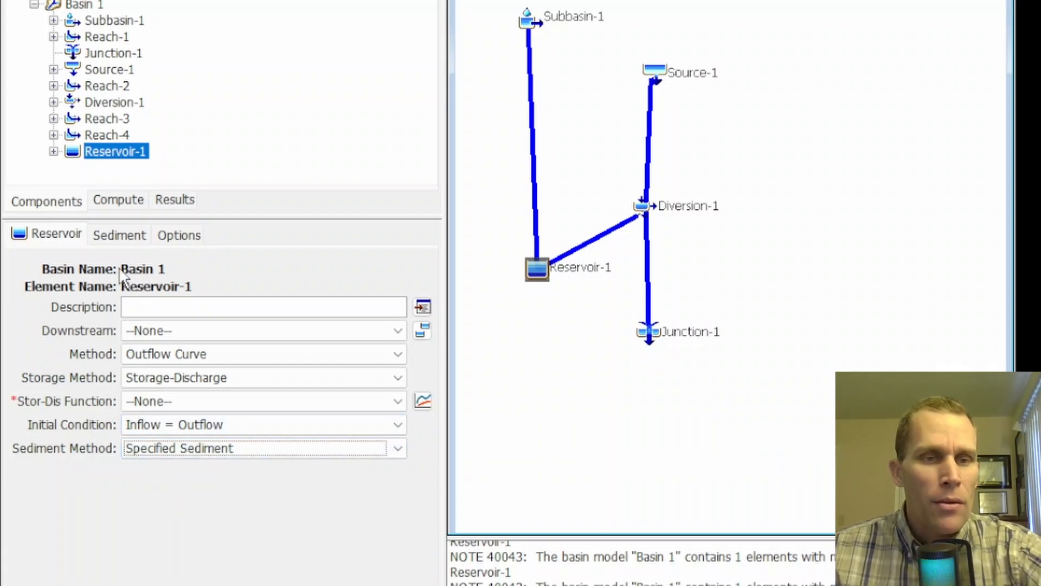
pyautogui.click(119, 235)
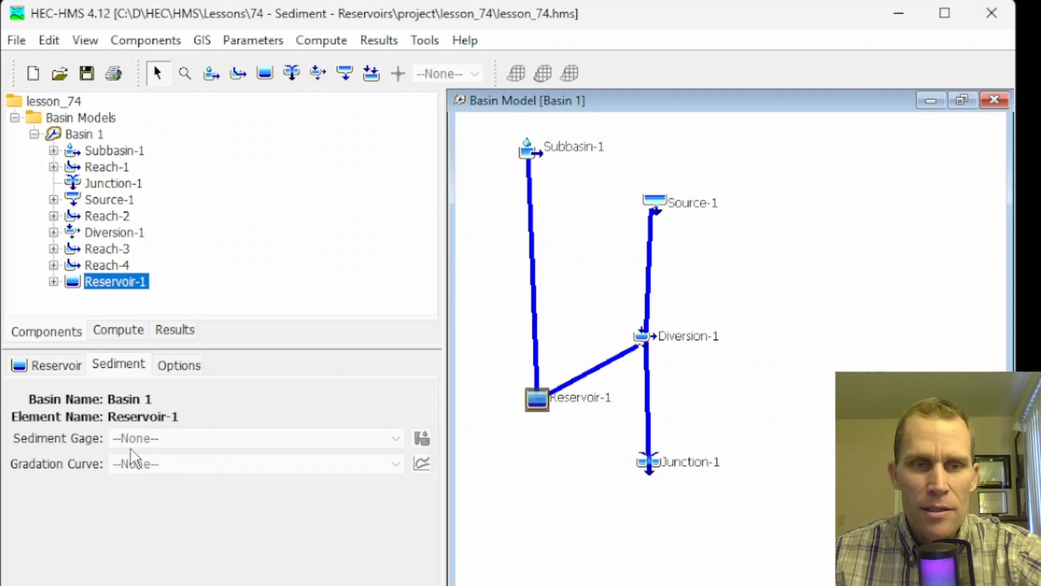
# - Create a time-series gage of type Sediment Load Gages named sediment_res_1
pyautogui.click(145, 40)
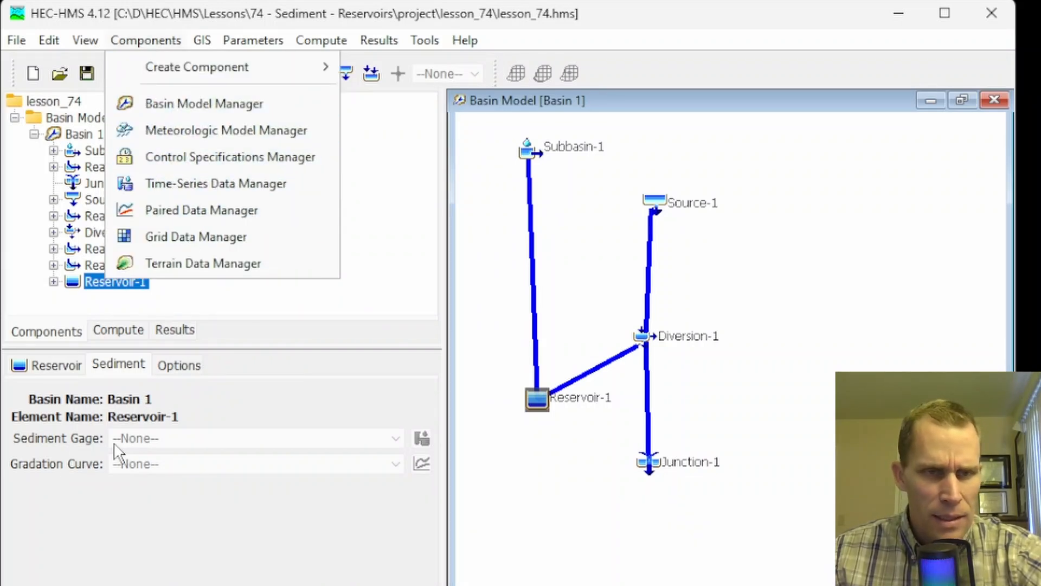
pyautogui.click(163, 182)
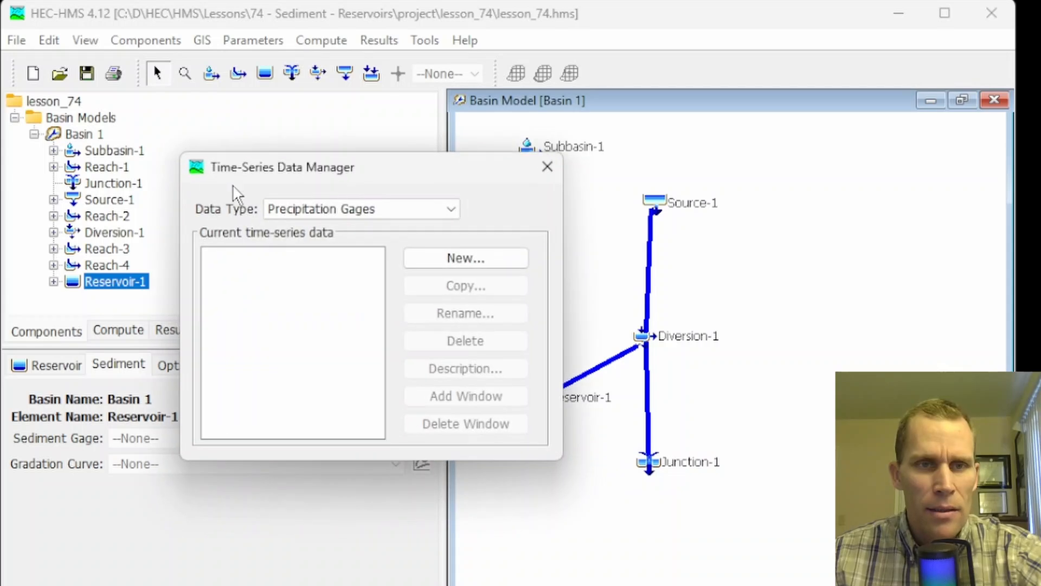
pyautogui.moveTo(344, 168); pyautogui.dragTo(339, 128)
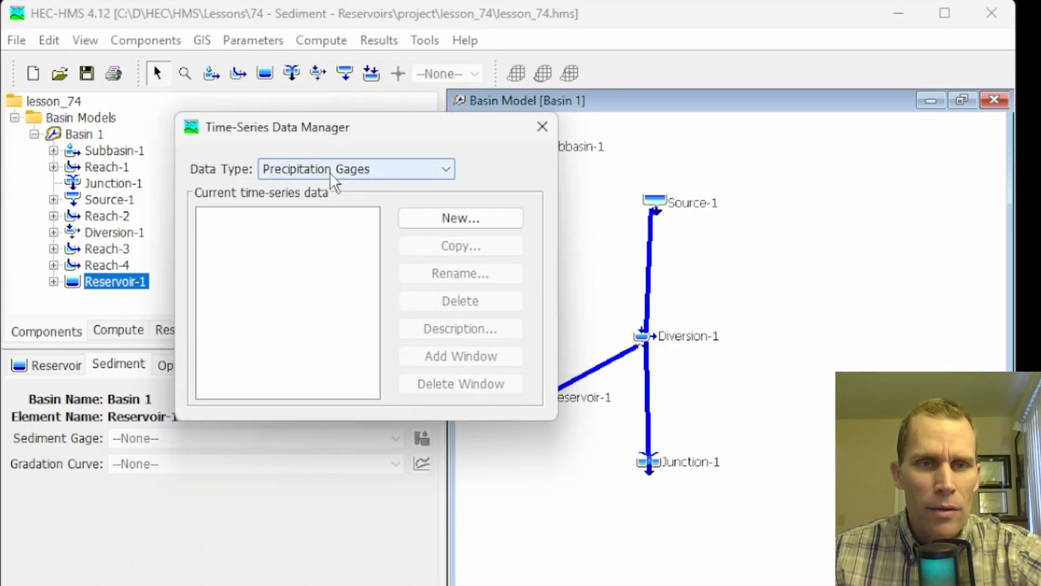
pyautogui.click(329, 171)
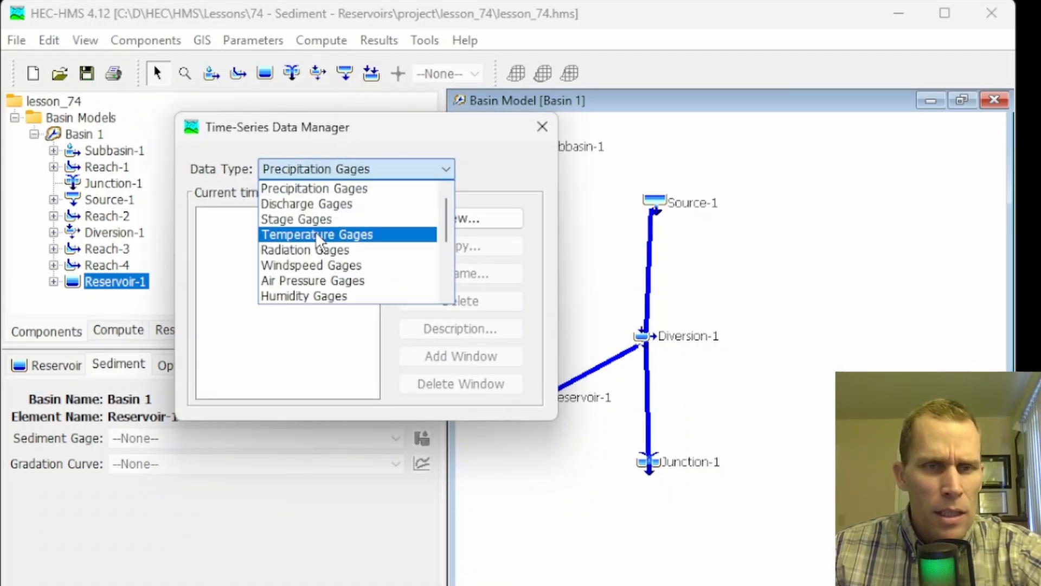
pyautogui.scroll(-1, 315, 231)
pyautogui.scroll(-1, 318, 239)
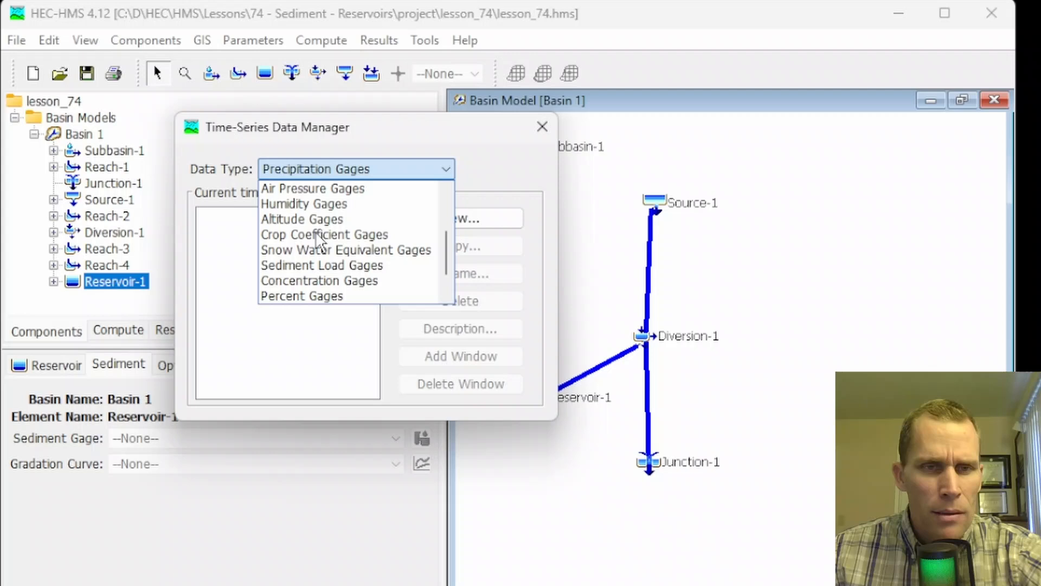
pyautogui.click(324, 265)
pyautogui.click(436, 217)
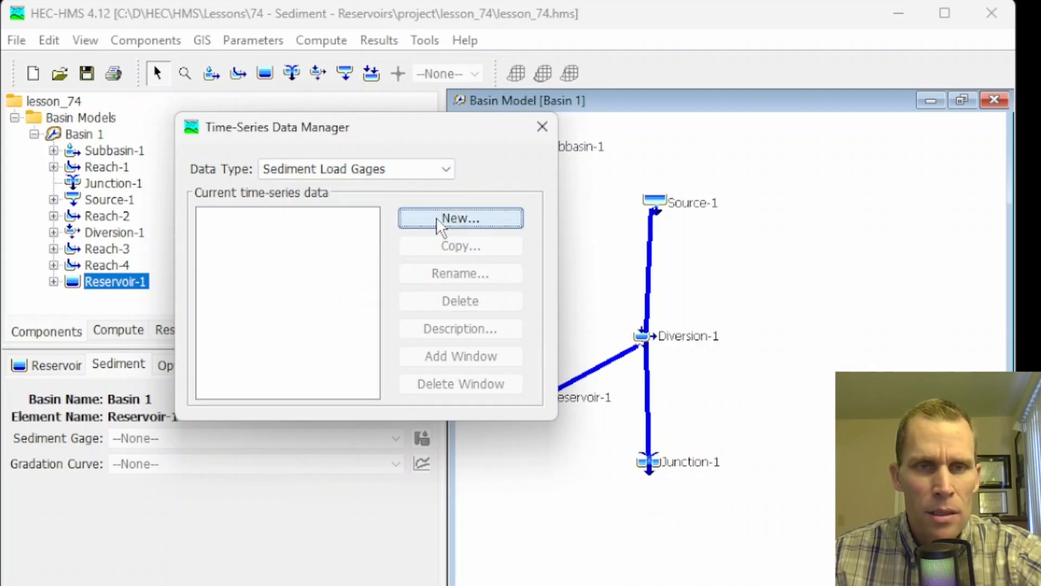
pyautogui.moveTo(277, 235); pyautogui.dragTo(62, 236)
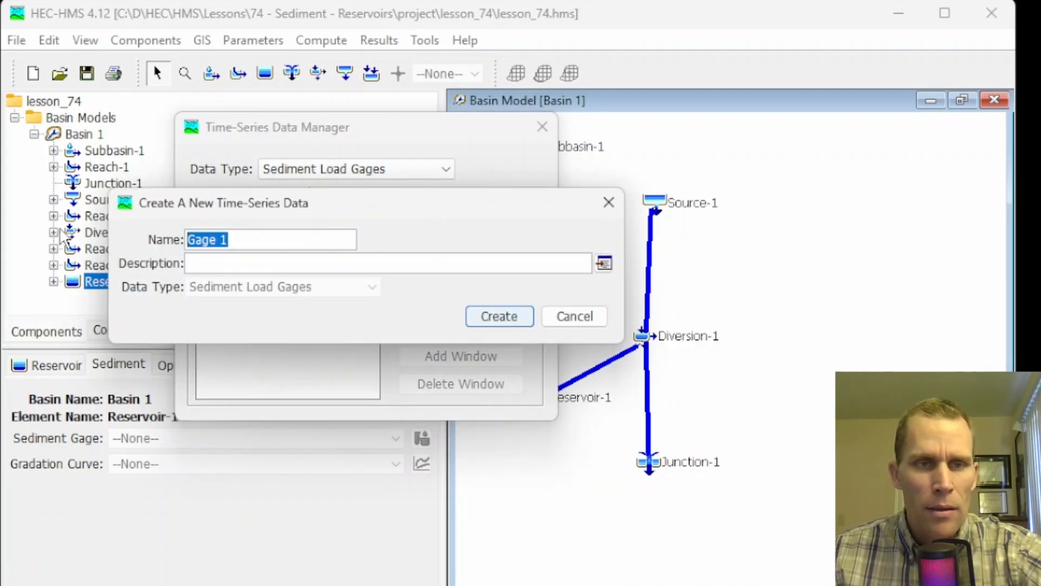
pyautogui.write('sediment_res_2')
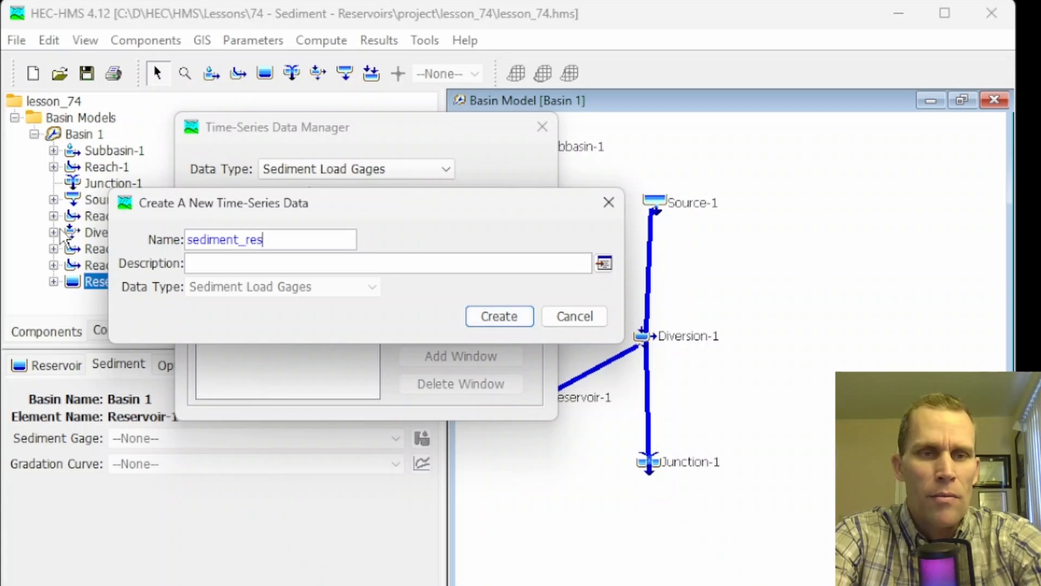
pyautogui.press('Return')
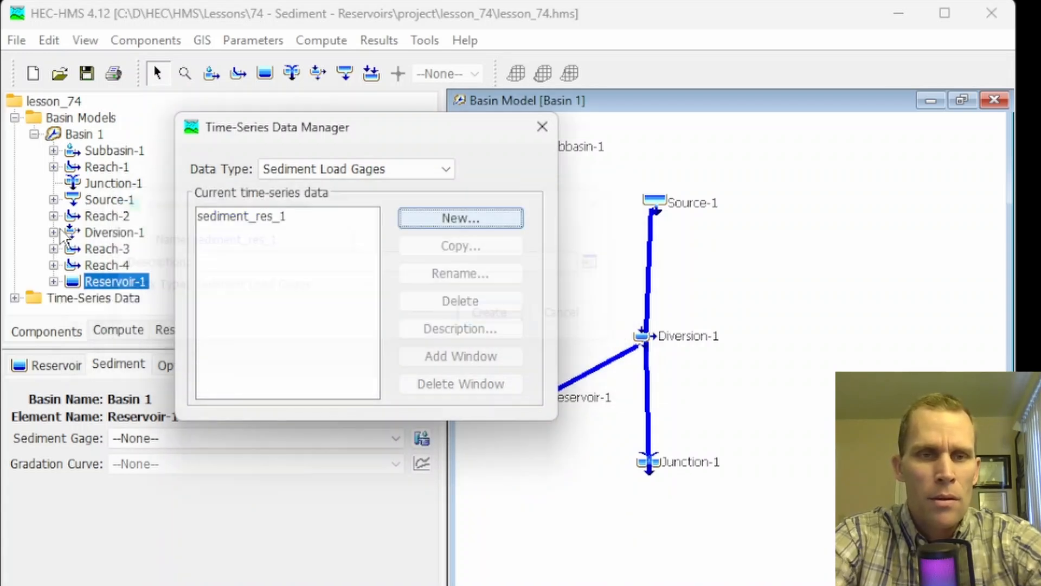
pyautogui.click(540, 128)
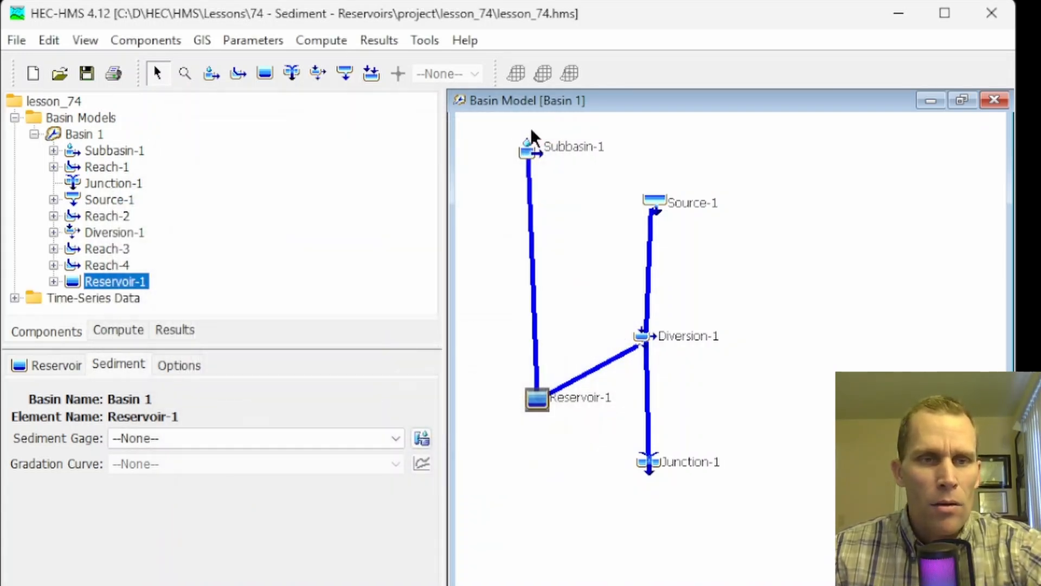
# - Examine the sediment_res_1 gage's general settings, time window, sediment load table and graph
pyautogui.click(35, 134)
pyautogui.click(14, 150)
pyautogui.click(35, 167)
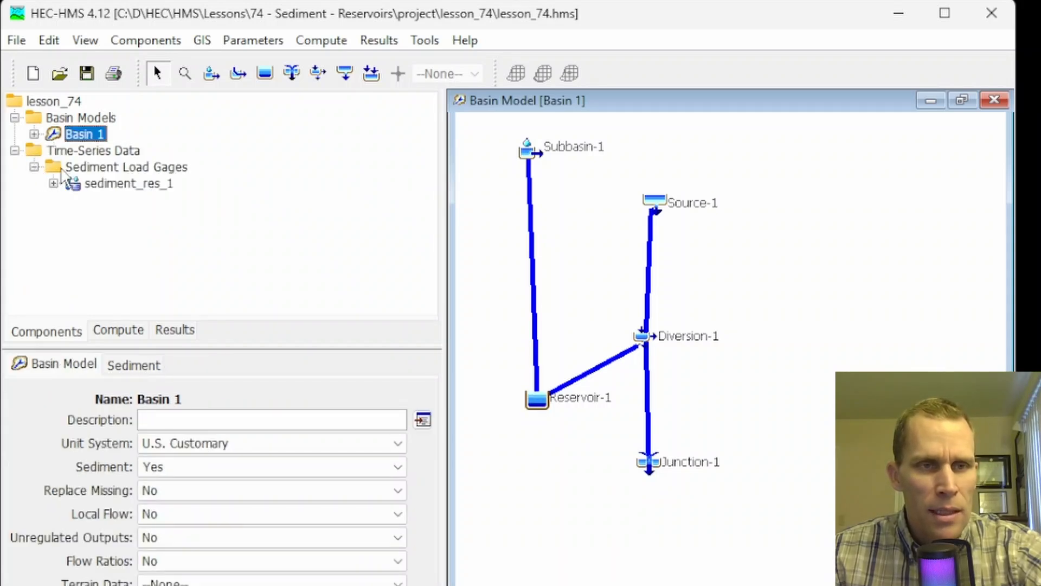
pyautogui.click(101, 183)
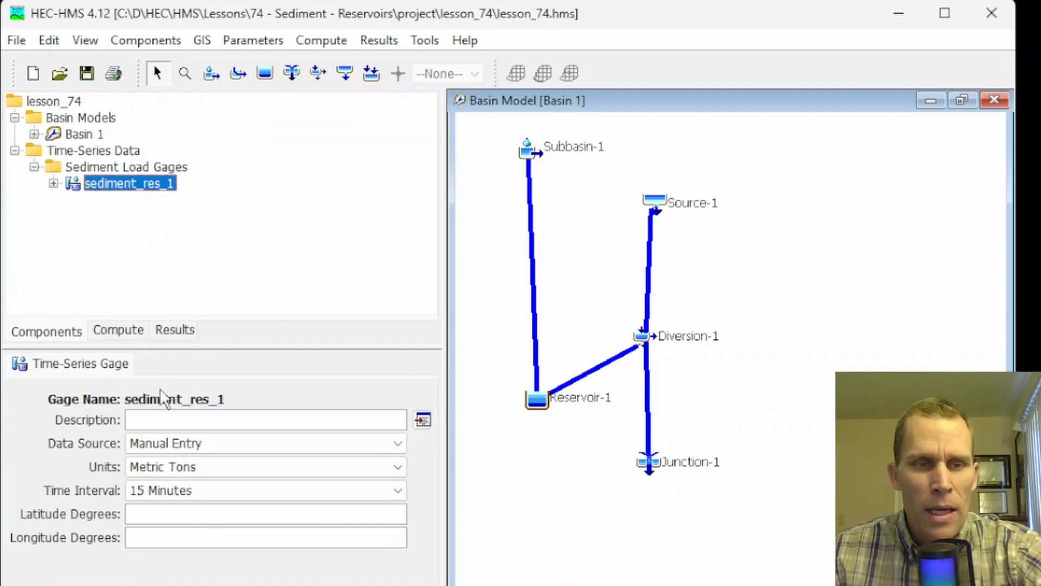
pyautogui.click(53, 184)
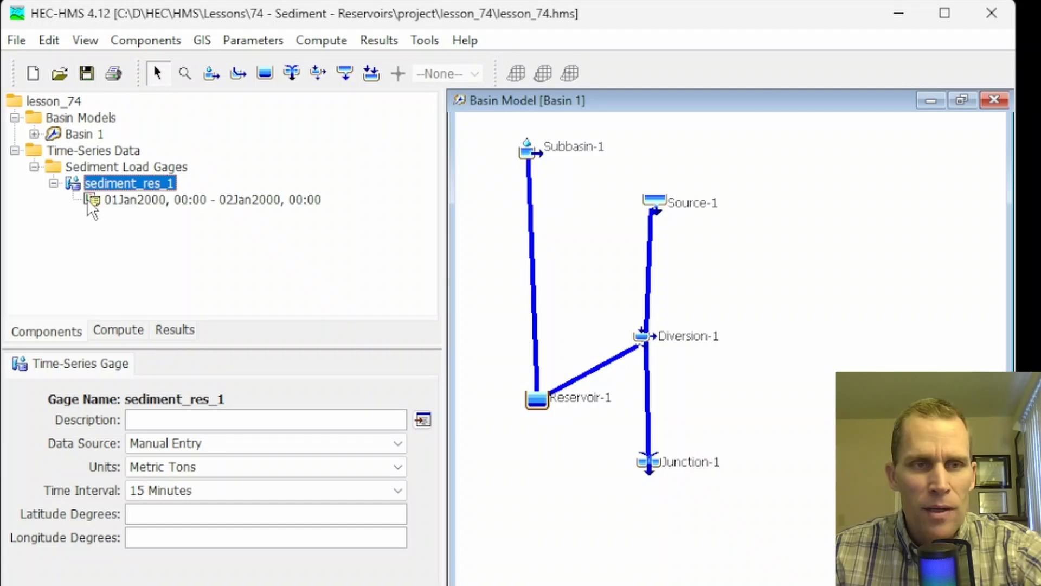
pyautogui.click(133, 201)
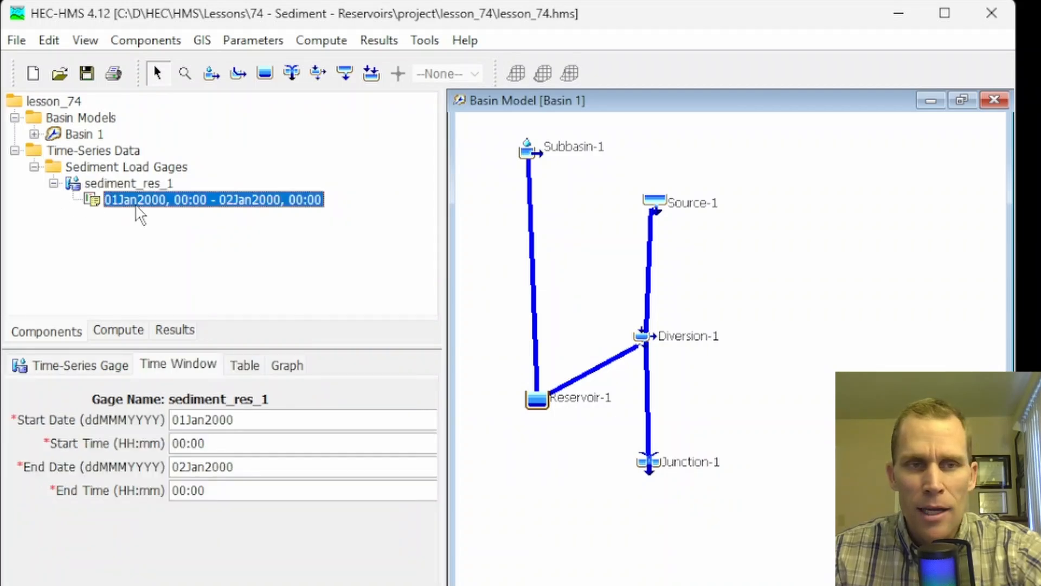
pyautogui.click(244, 365)
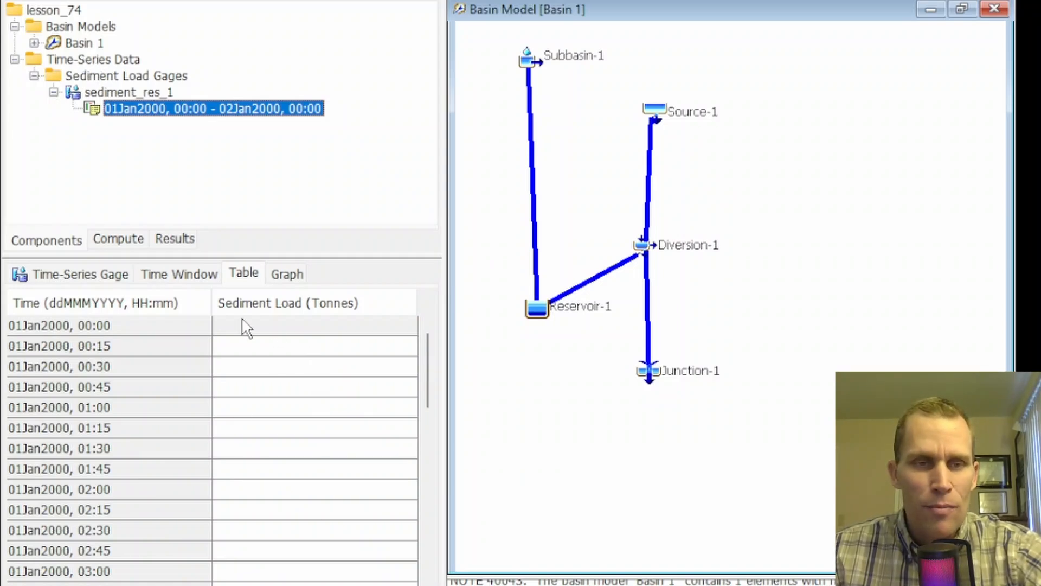
pyautogui.click(277, 273)
pyautogui.click(192, 277)
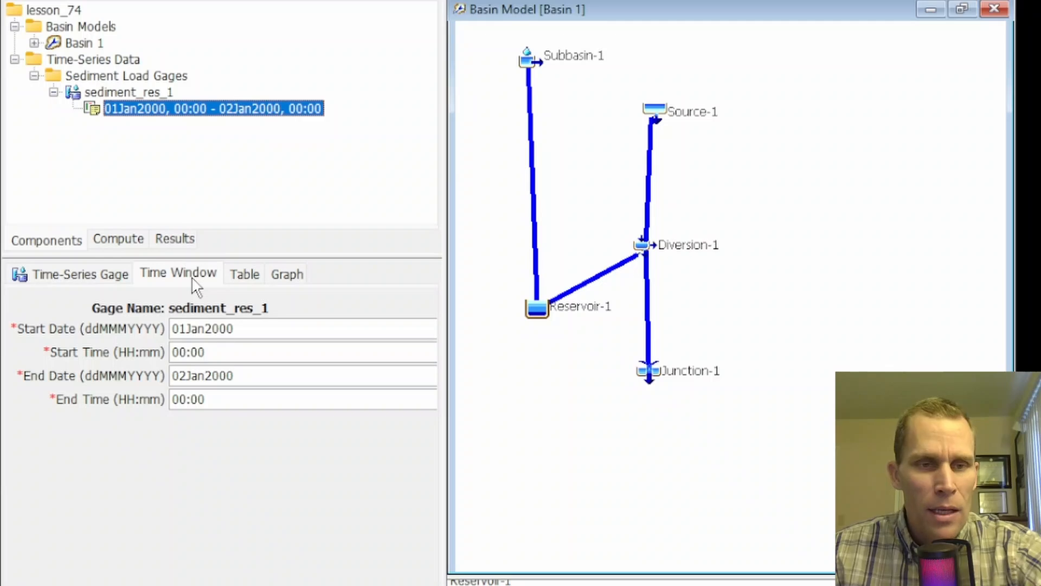
pyautogui.click(108, 93)
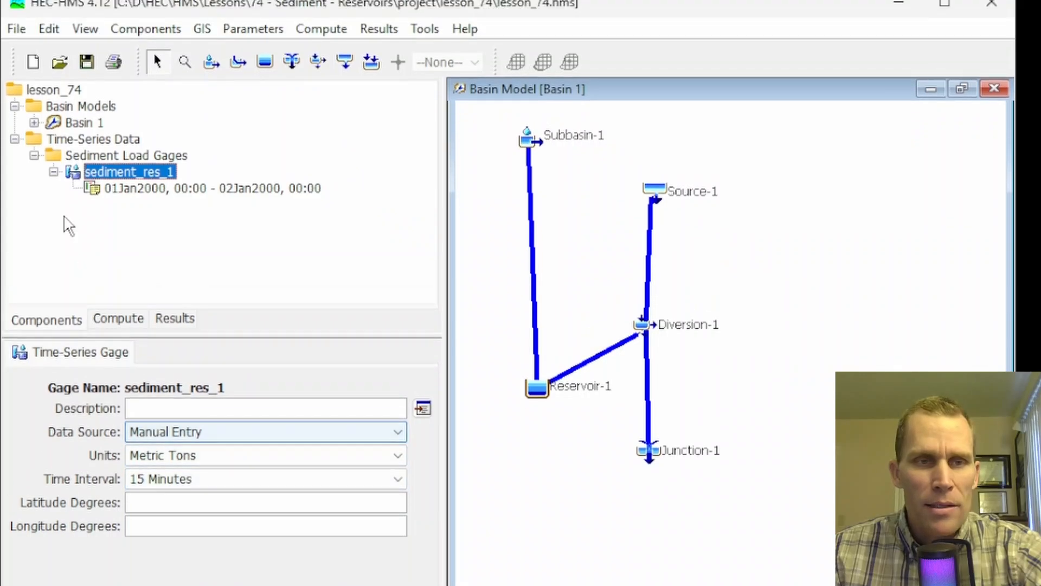
# - Create a paired data set of type Diameter-Percentage Functions named gsd_res_1
pyautogui.click(146, 30)
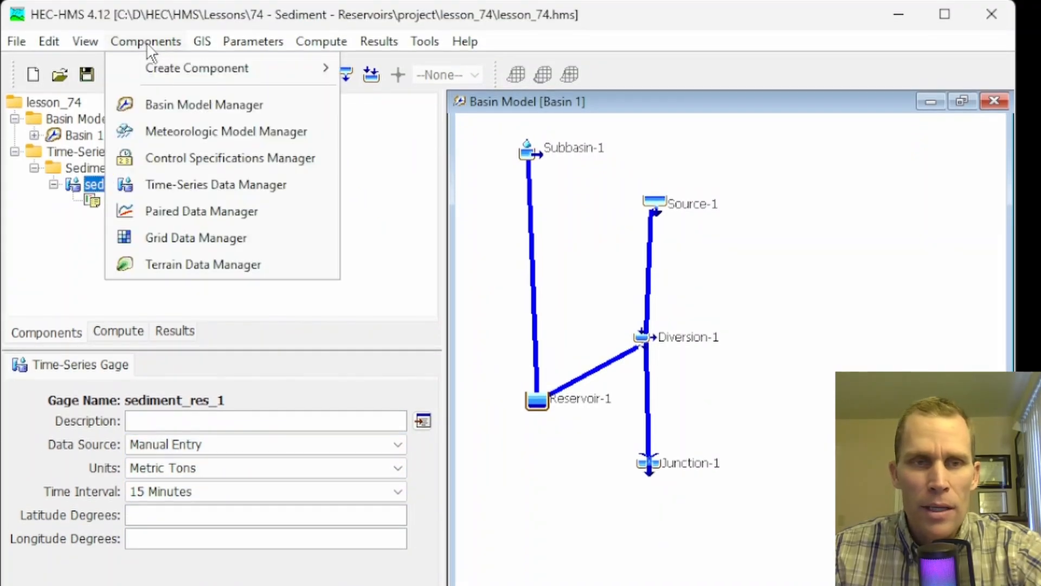
pyautogui.click(174, 210)
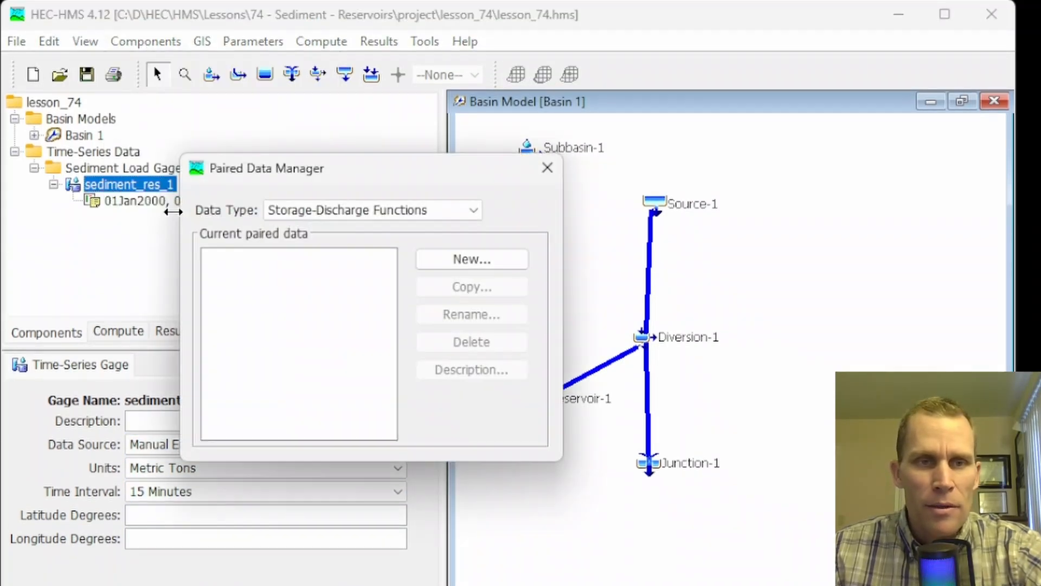
pyautogui.click(321, 209)
pyautogui.scroll(-1, 346, 265)
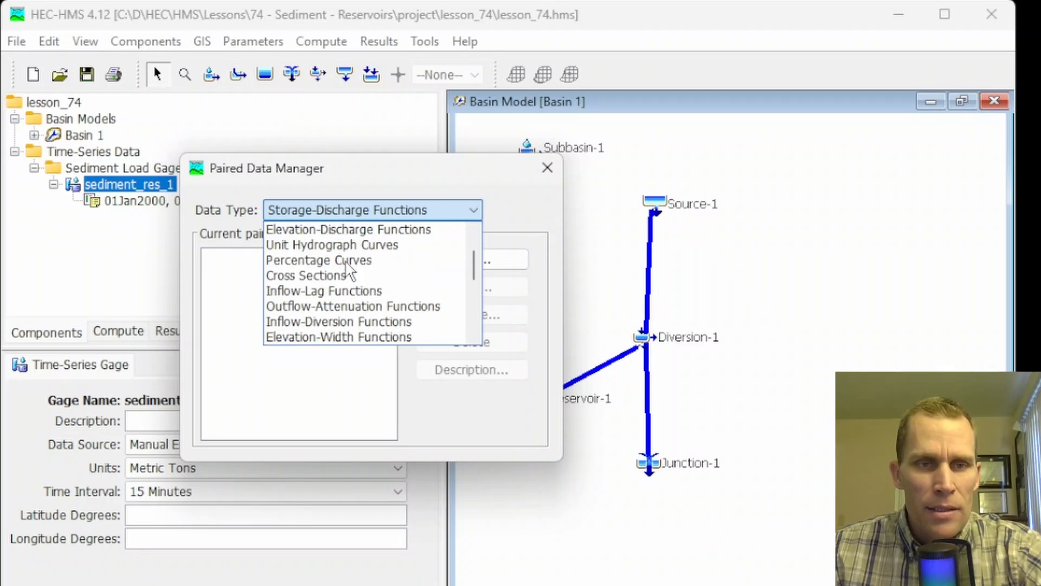
pyautogui.scroll(-3, 345, 264)
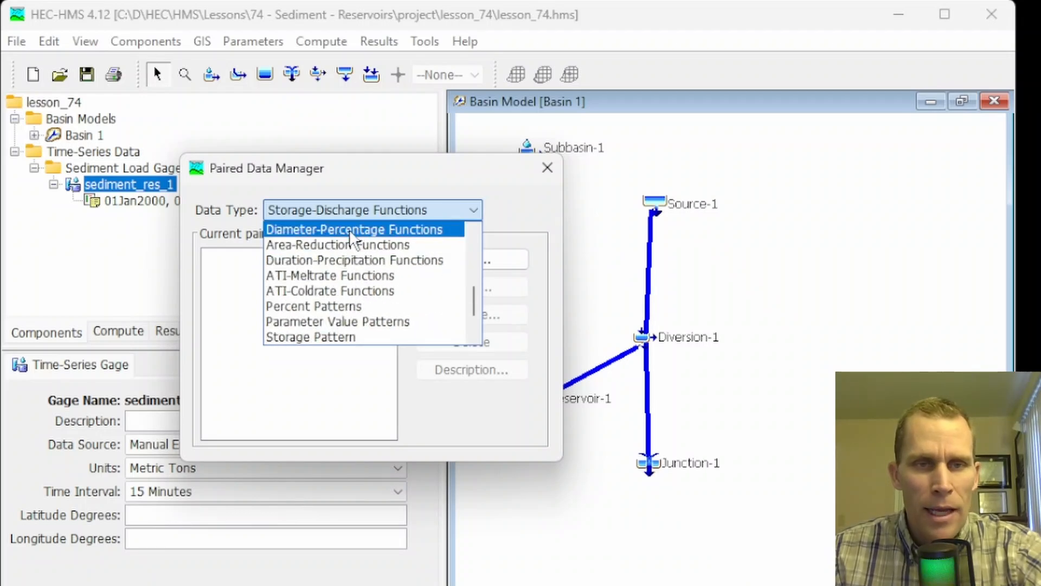
pyautogui.click(349, 228)
pyautogui.click(462, 260)
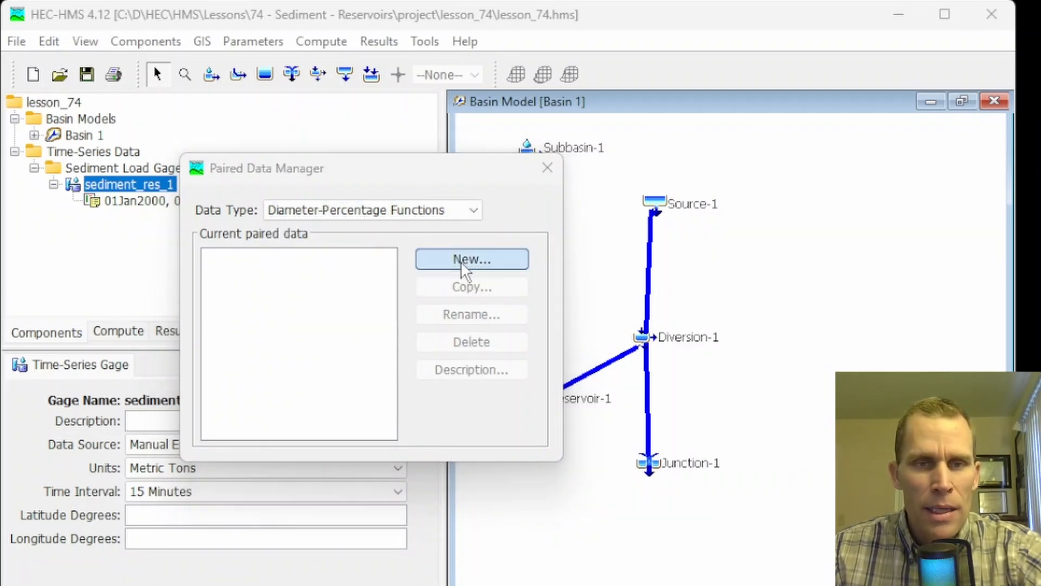
pyautogui.moveTo(296, 281); pyautogui.dragTo(36, 290)
pyautogui.write('gs')
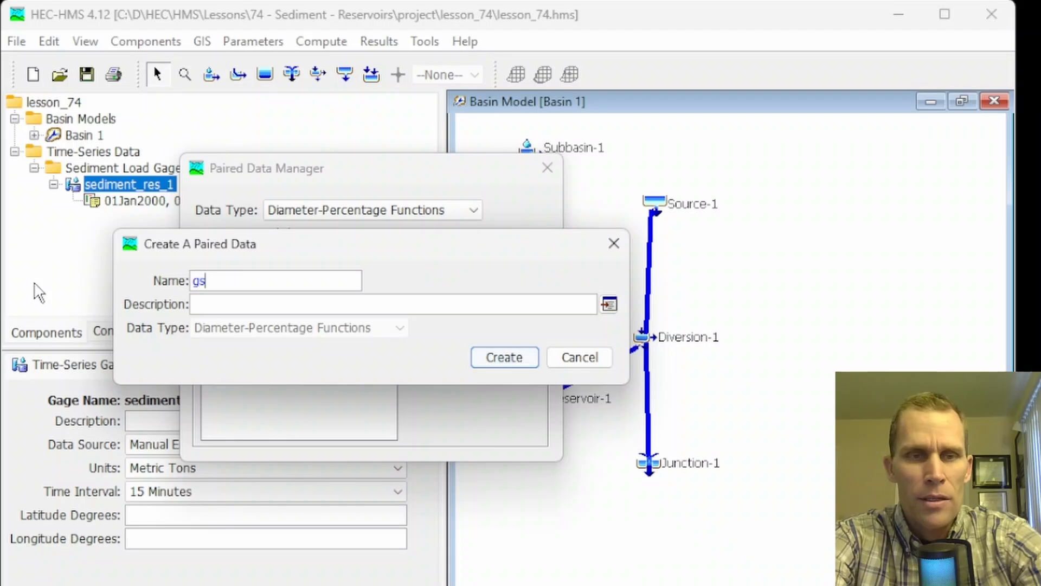
pyautogui.write('d_res_2')
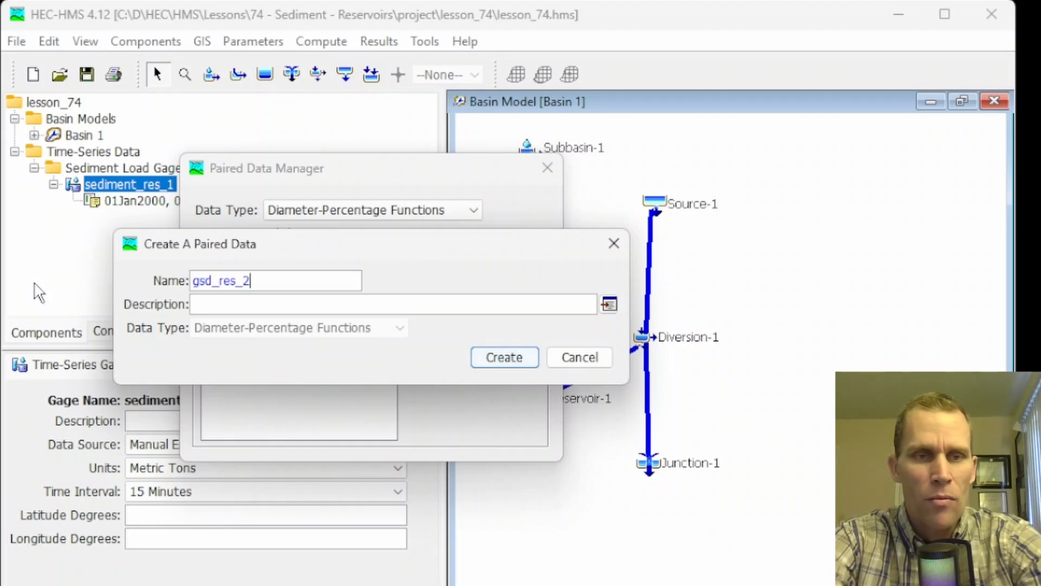
pyautogui.press('BackSpace')
pyautogui.write('1')
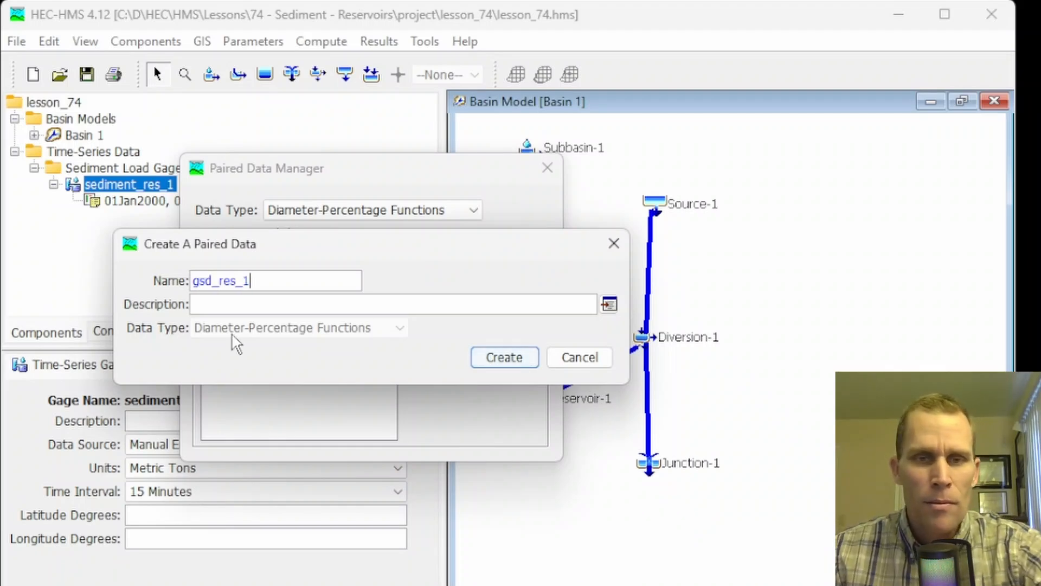
pyautogui.click(508, 355)
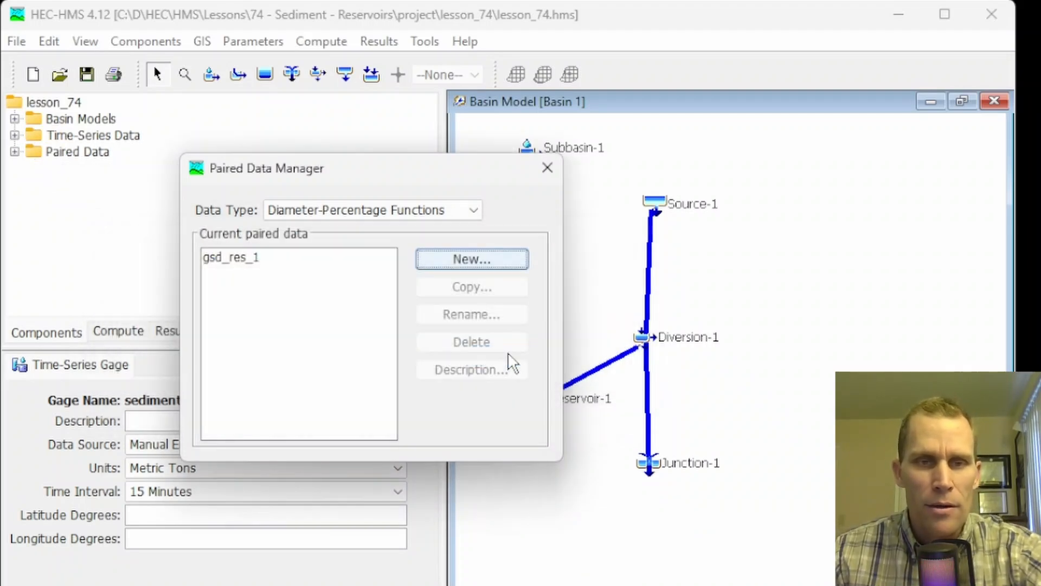
pyautogui.click(547, 168)
# - Examine the gsd_res_1 function's data source options, units and diameter versus percent finer table
pyautogui.click(15, 151)
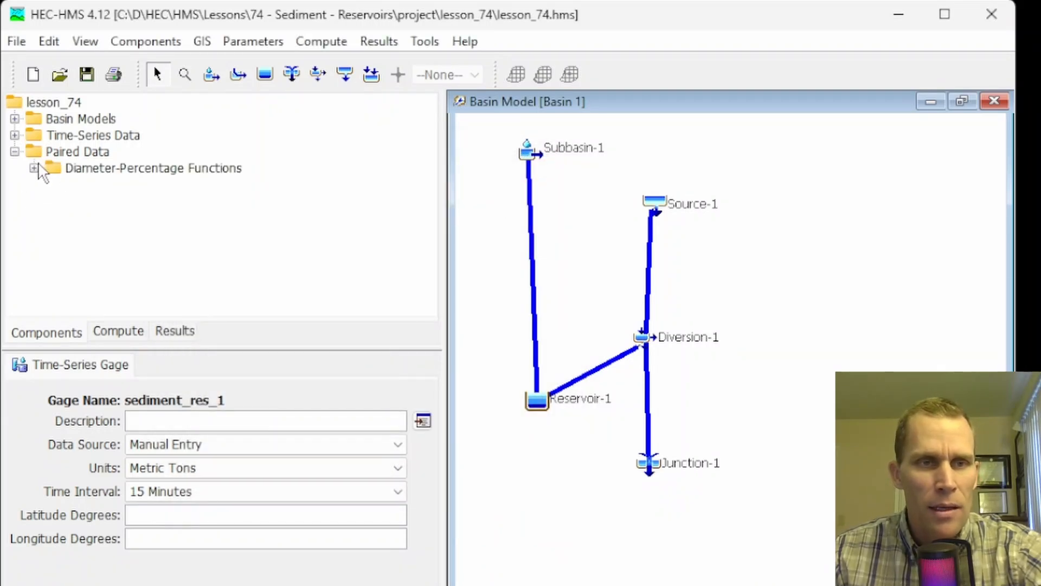
pyautogui.click(34, 168)
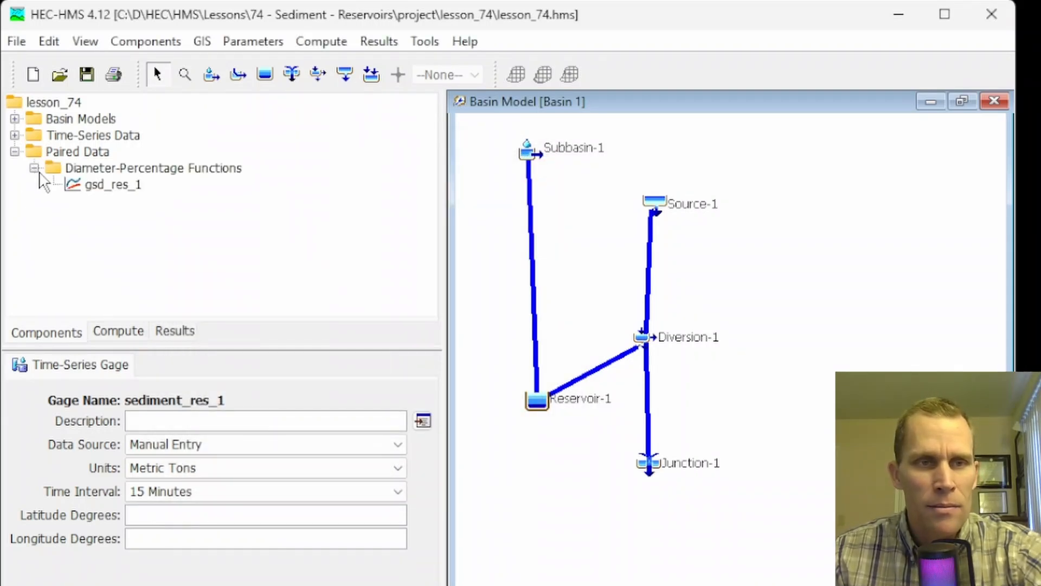
pyautogui.click(100, 185)
pyautogui.click(122, 444)
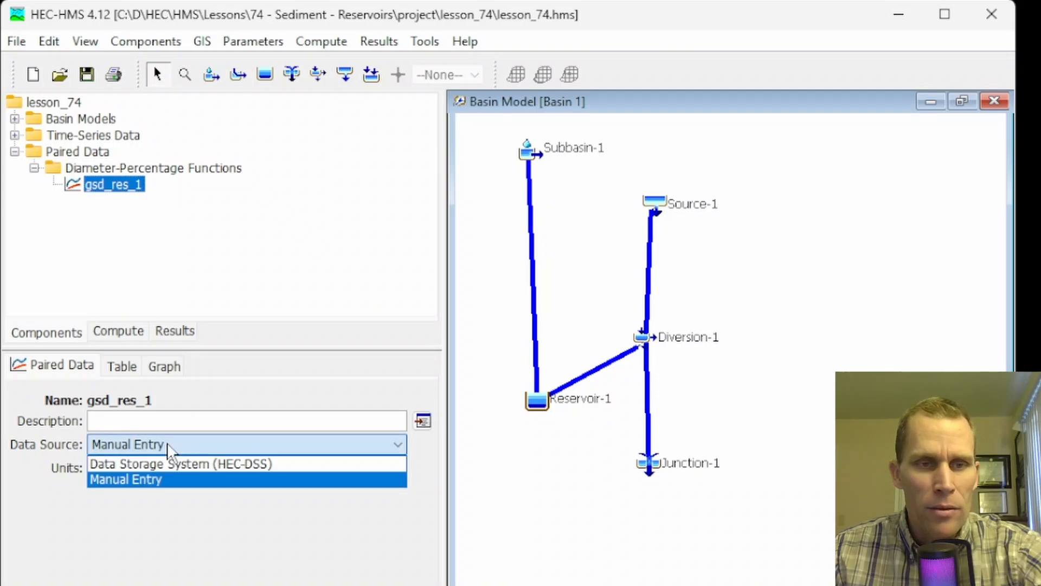
pyautogui.click(196, 400)
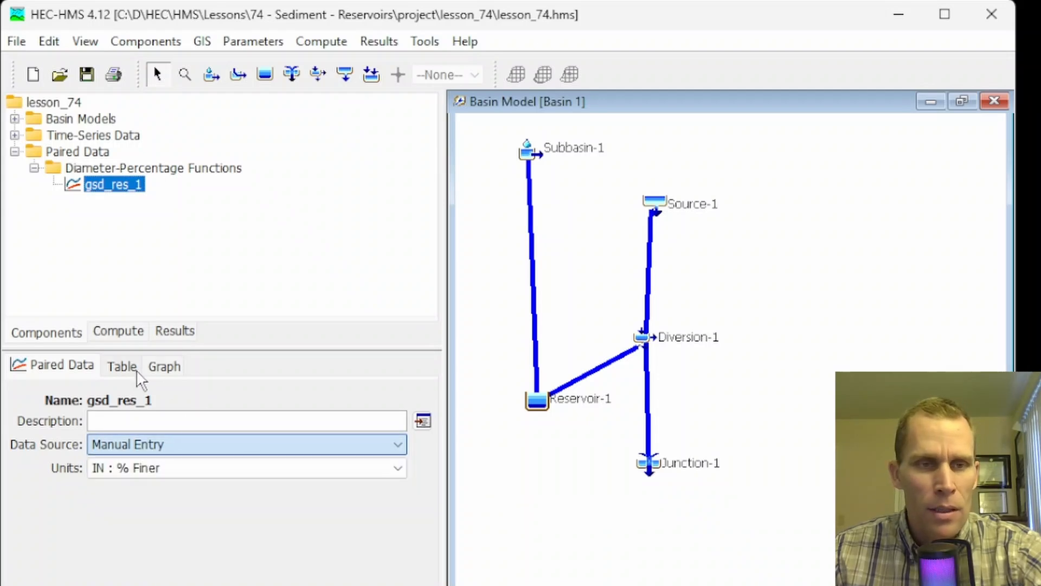
pyautogui.click(116, 363)
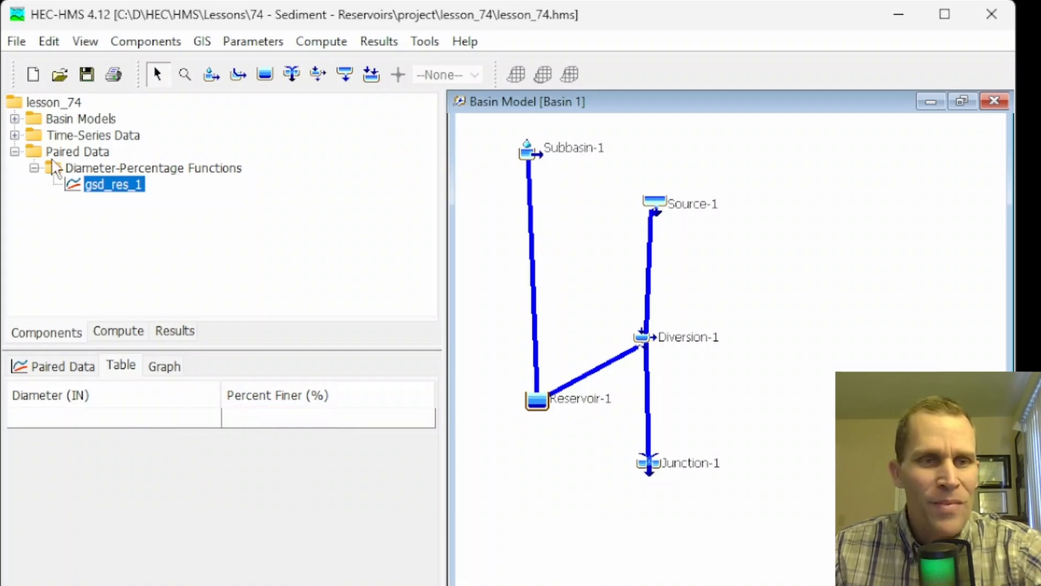
# - Assign sediment_res_1 as Reservoir-1's sediment gage and gsd_res_1 as its gradation curve
pyautogui.click(535, 402)
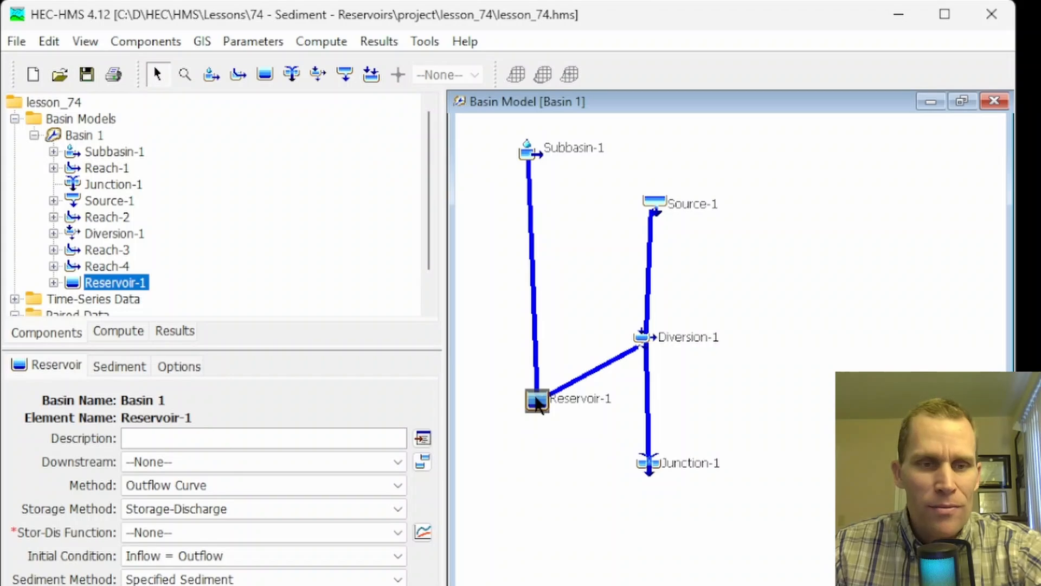
pyautogui.click(114, 368)
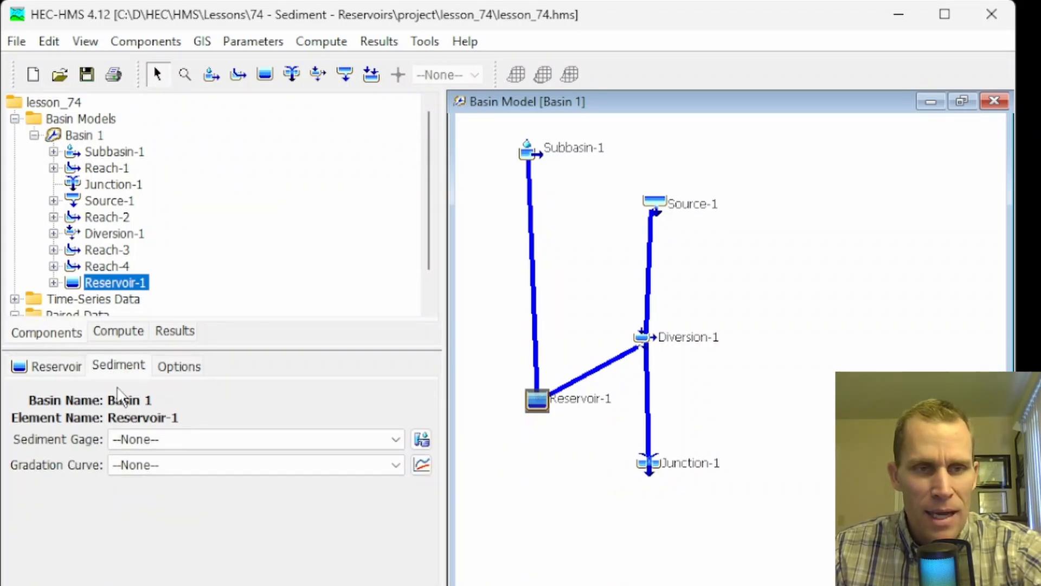
pyautogui.click(150, 442)
pyautogui.click(164, 479)
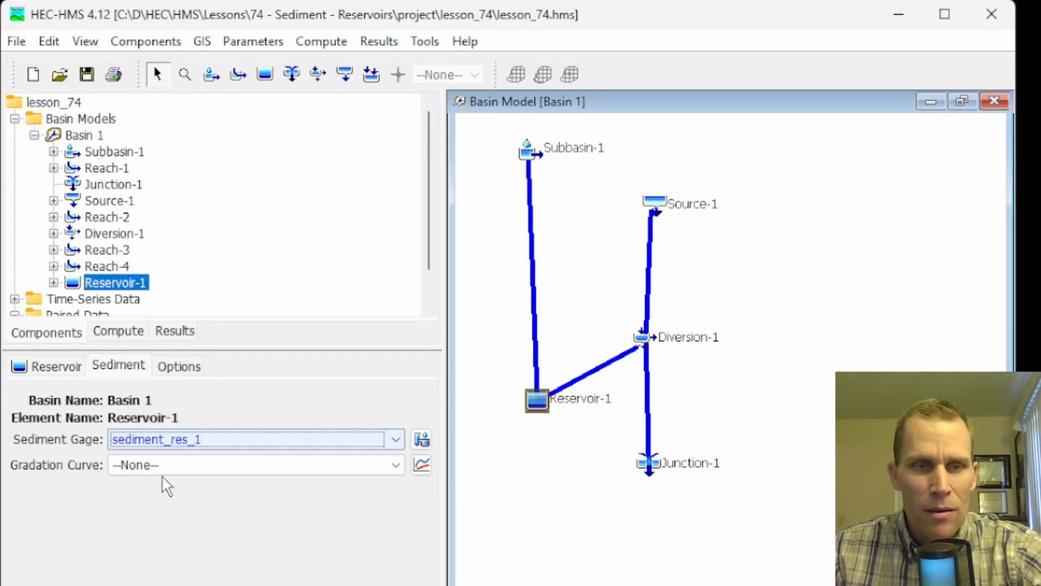
pyautogui.click(153, 468)
pyautogui.click(154, 499)
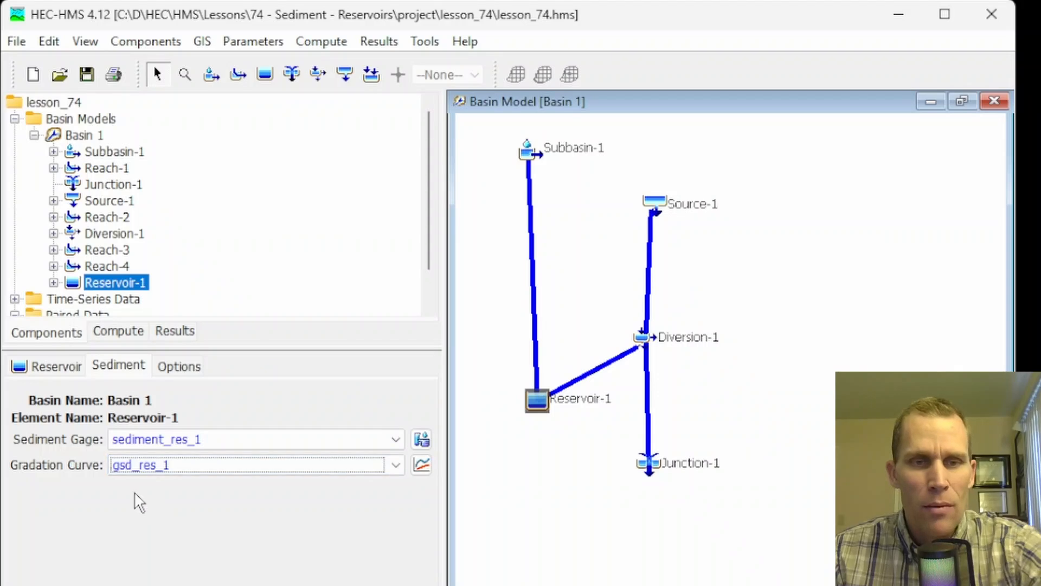
# - Set Reservoir-1's sediment method to Chen Sediment Trap and show its sediment settings
pyautogui.click(56, 367)
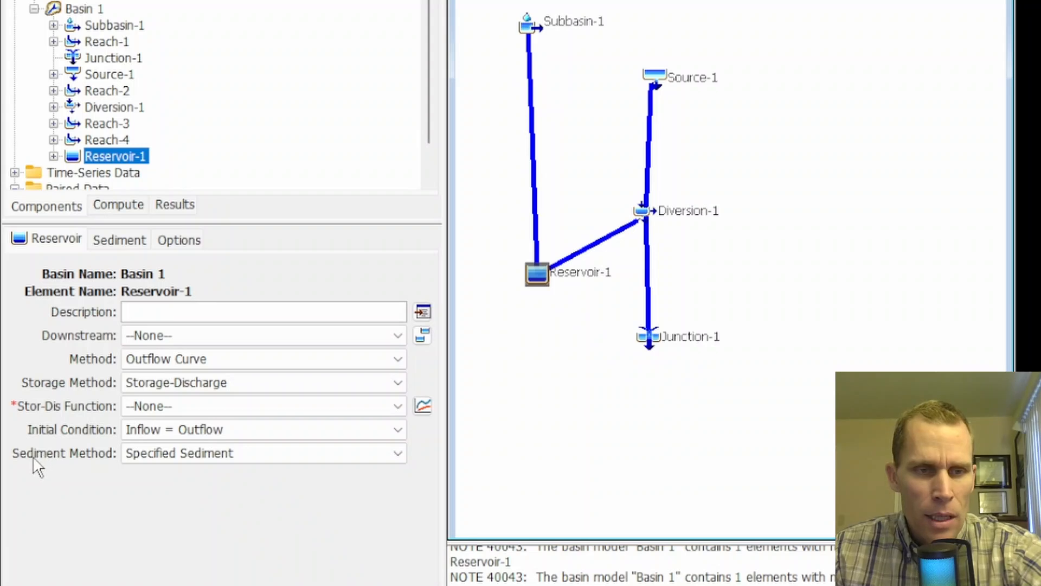
pyautogui.click(168, 453)
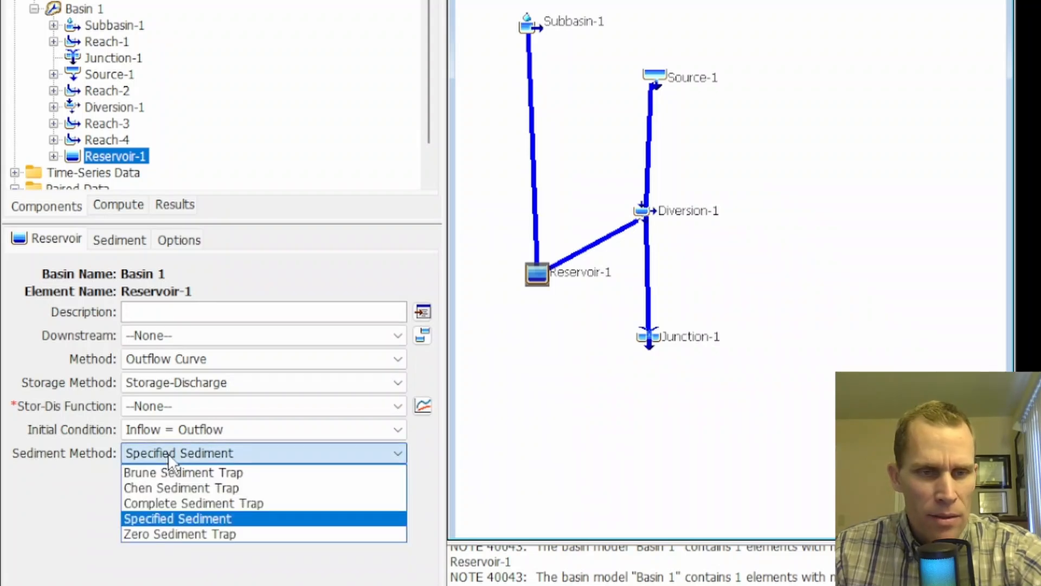
pyautogui.click(196, 490)
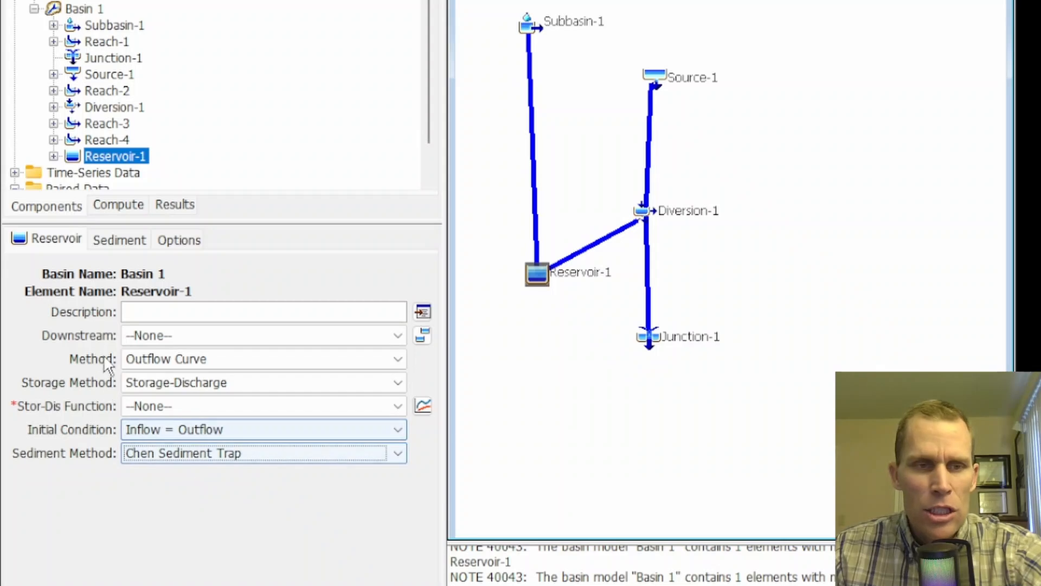
pyautogui.click(116, 239)
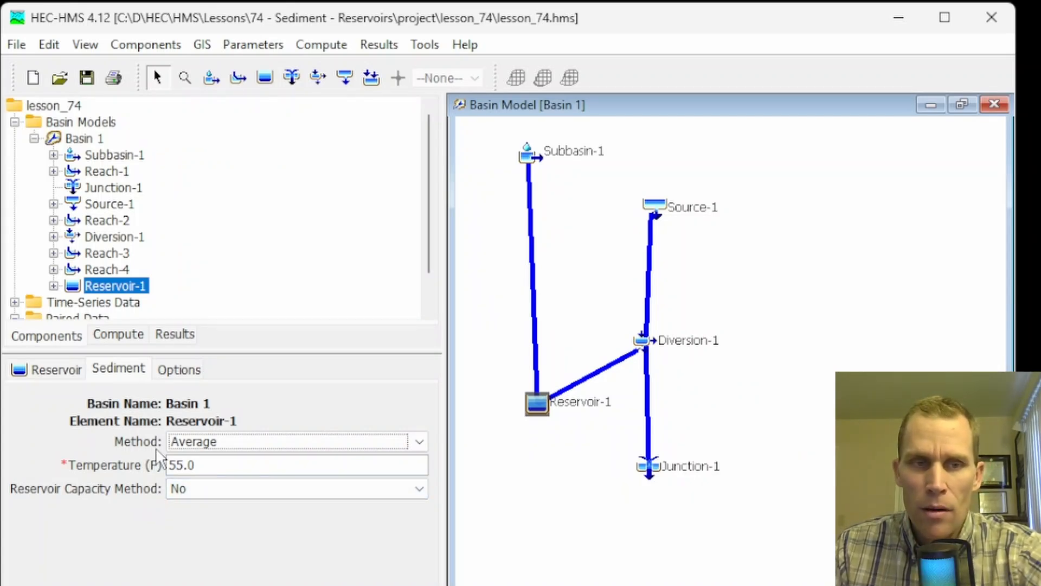
# - Review the Average temperature option for Reservoir-1's Chen Sediment Trap, and set its temperature method to Specified Time-Series
pyautogui.click(217, 441)
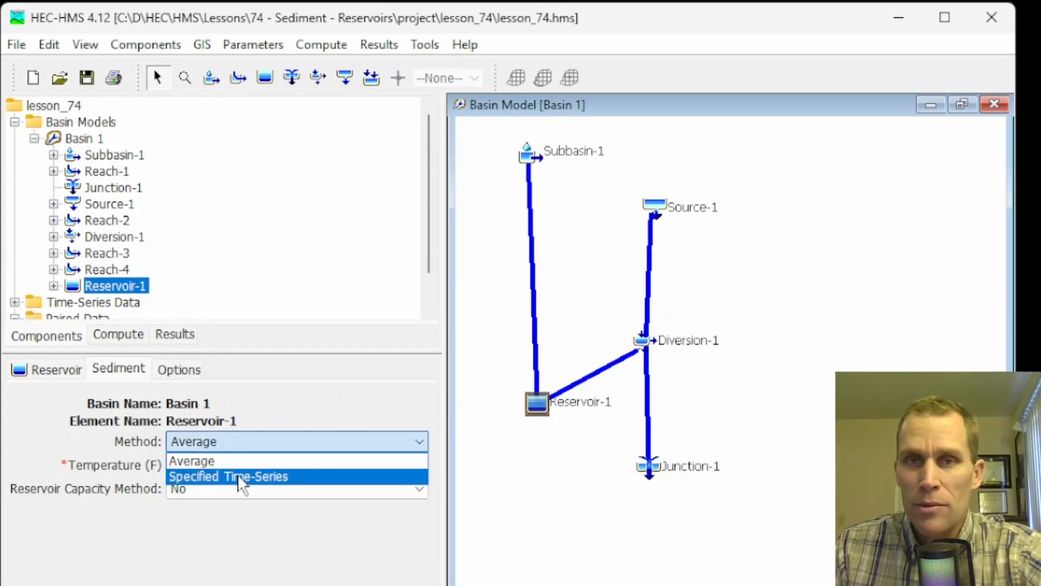
pyautogui.click(227, 460)
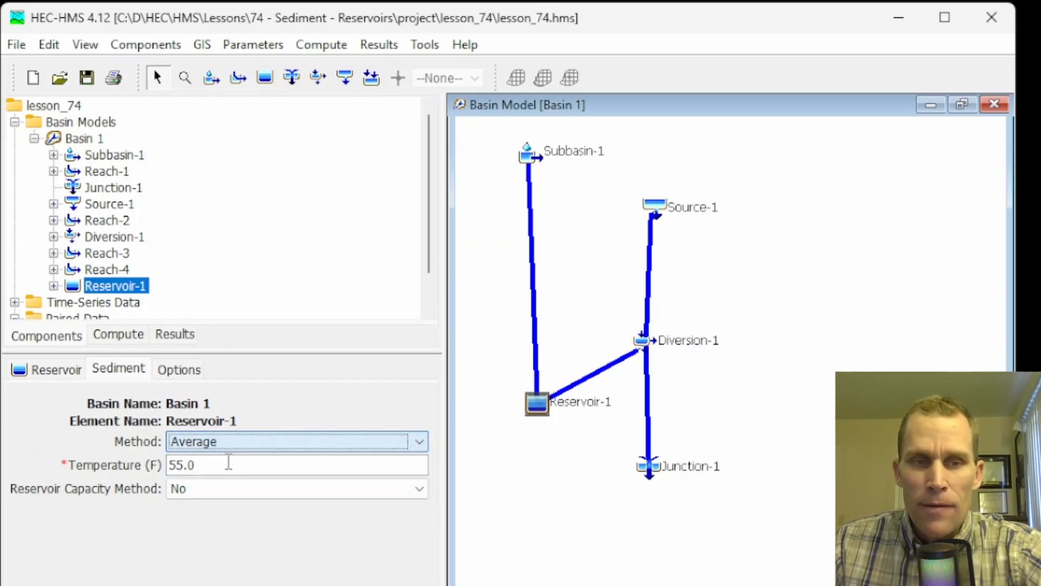
pyautogui.press('Tab')
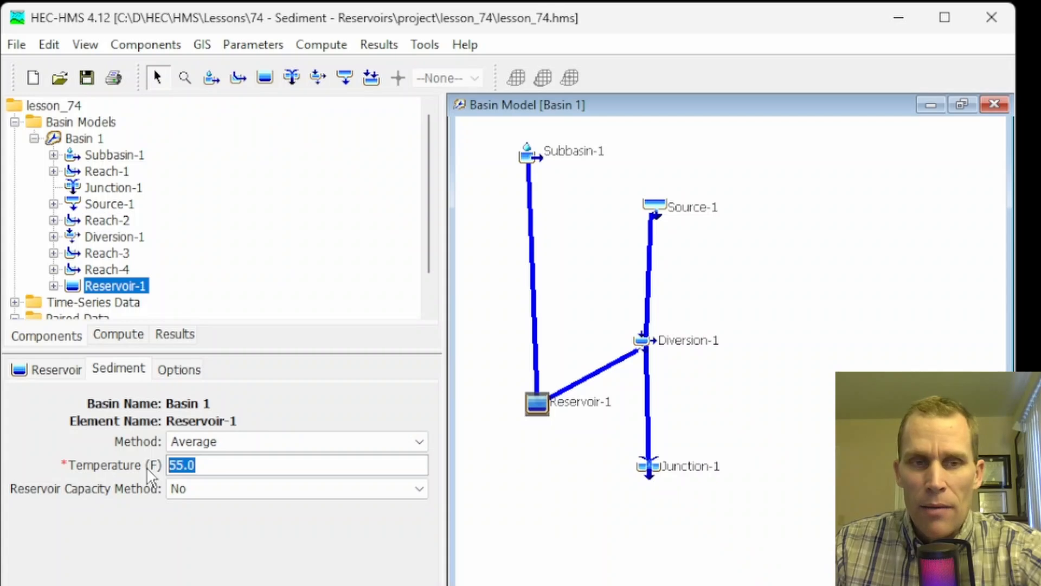
pyautogui.click(254, 437)
pyautogui.click(245, 470)
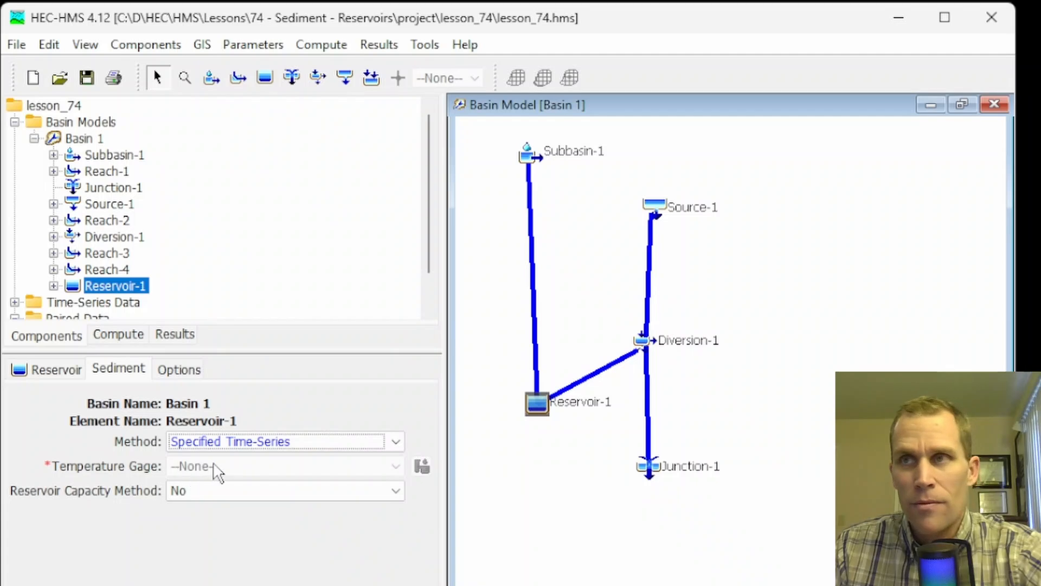
# - Create a time-series gage of type Temperature Gages named water_temp_res_1 and show its settings
pyautogui.click(144, 45)
pyautogui.click(192, 186)
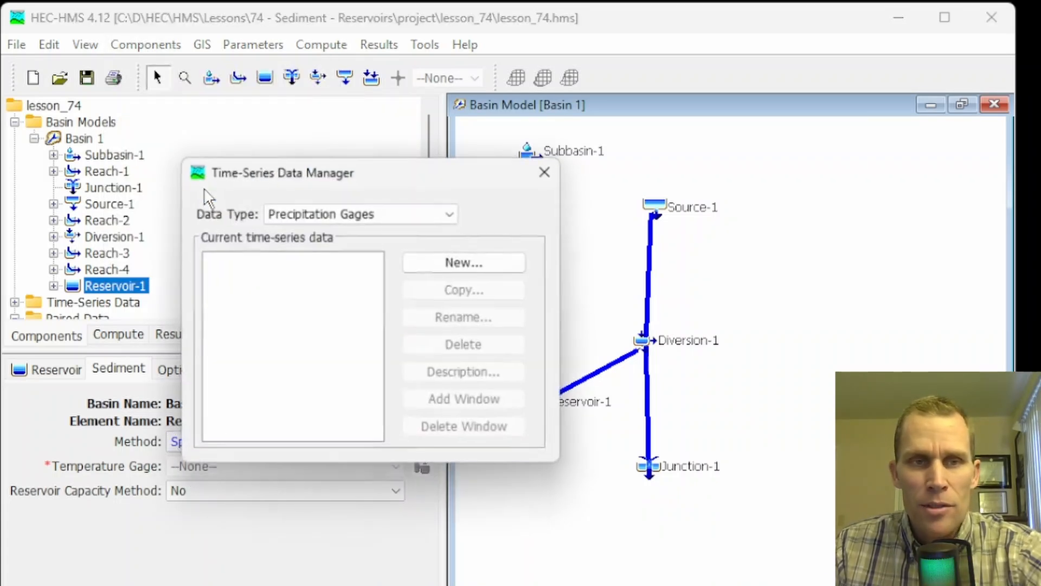
pyautogui.click(320, 211)
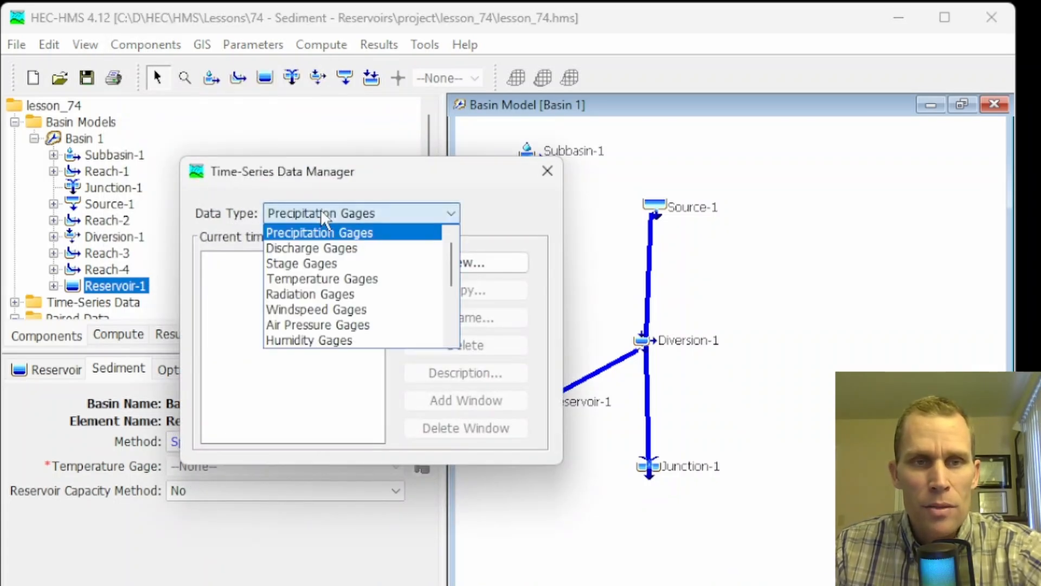
pyautogui.click(332, 279)
pyautogui.click(472, 263)
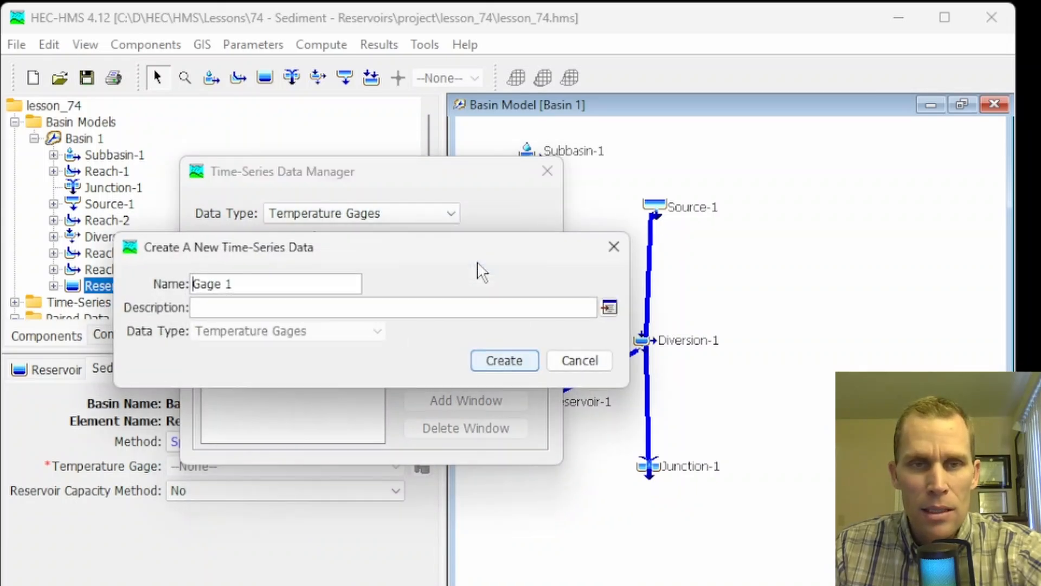
pyautogui.moveTo(325, 283); pyautogui.dragTo(120, 287)
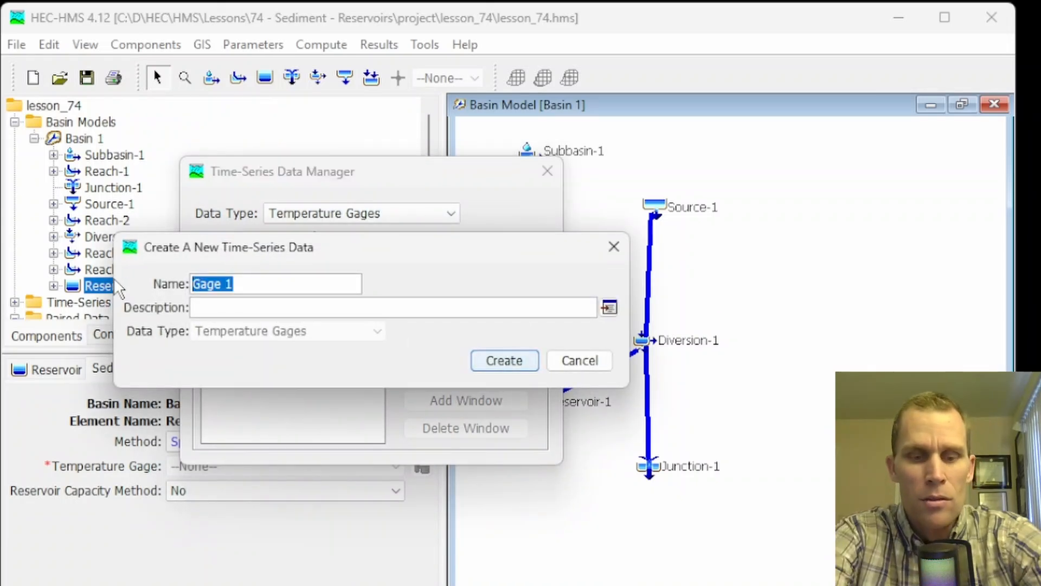
pyautogui.write('water_temp_')
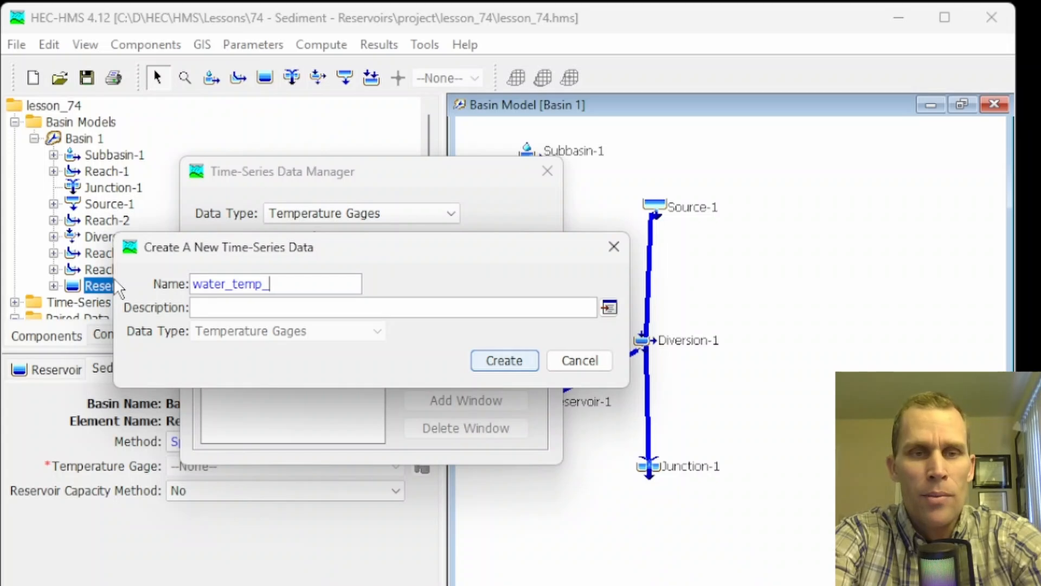
pyautogui.write('res_1')
pyautogui.press('Return')
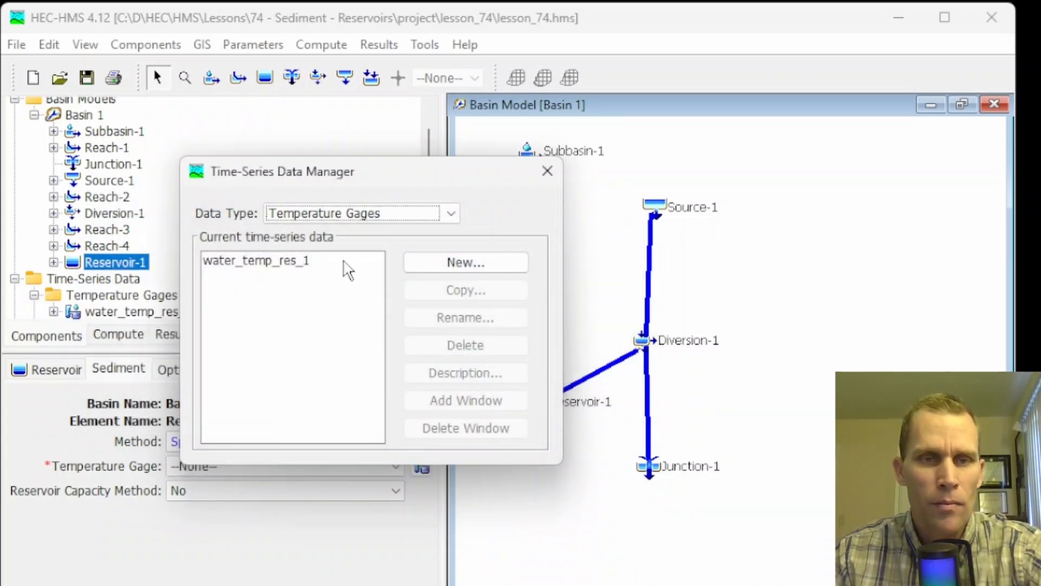
pyautogui.click(547, 170)
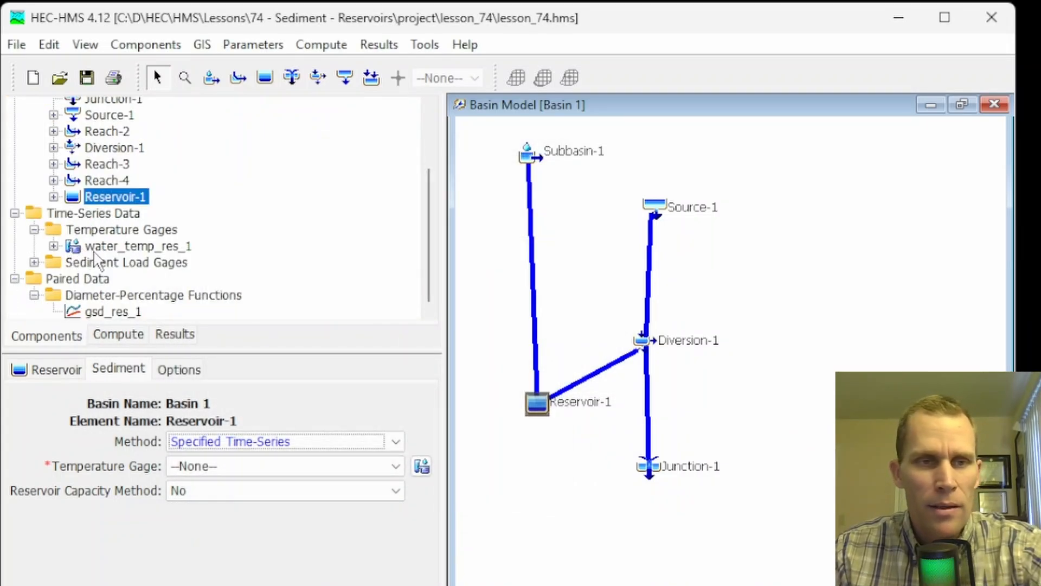
pyautogui.click(101, 247)
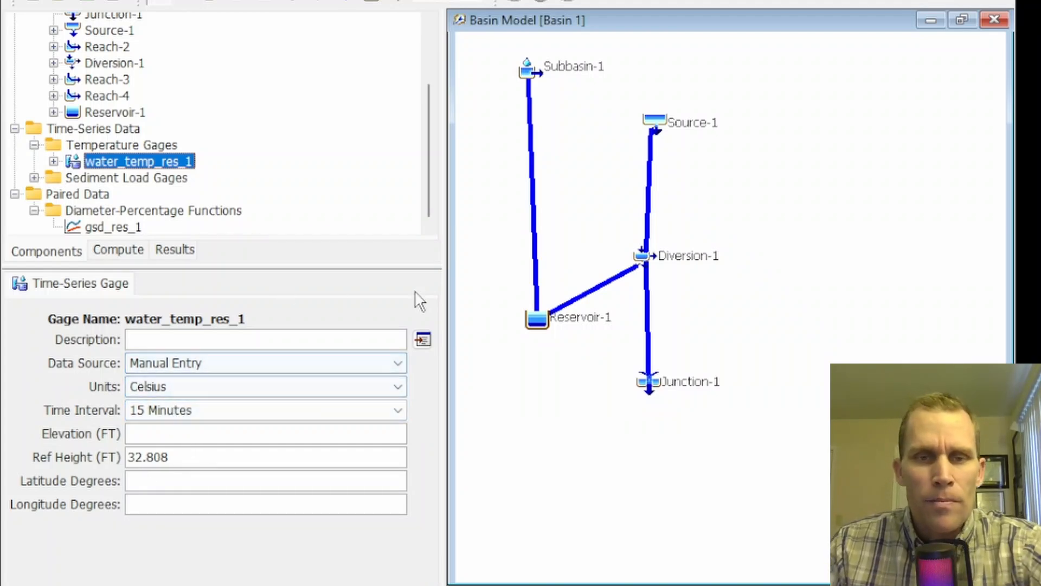
# - Assign water_temp_res_1 as the temperature gage in Reservoir-1's sediment settings
pyautogui.click(535, 318)
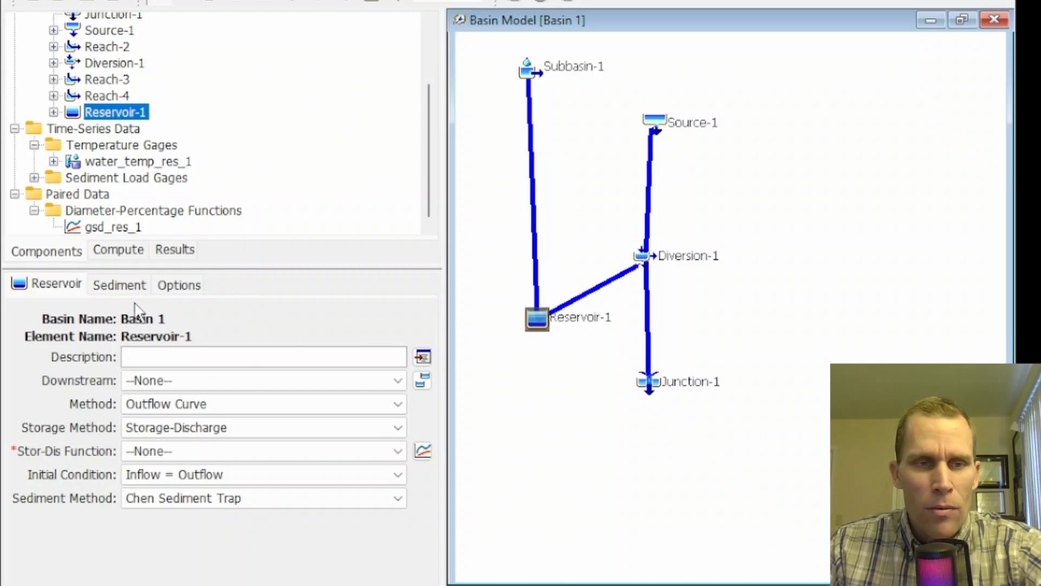
pyautogui.click(120, 293)
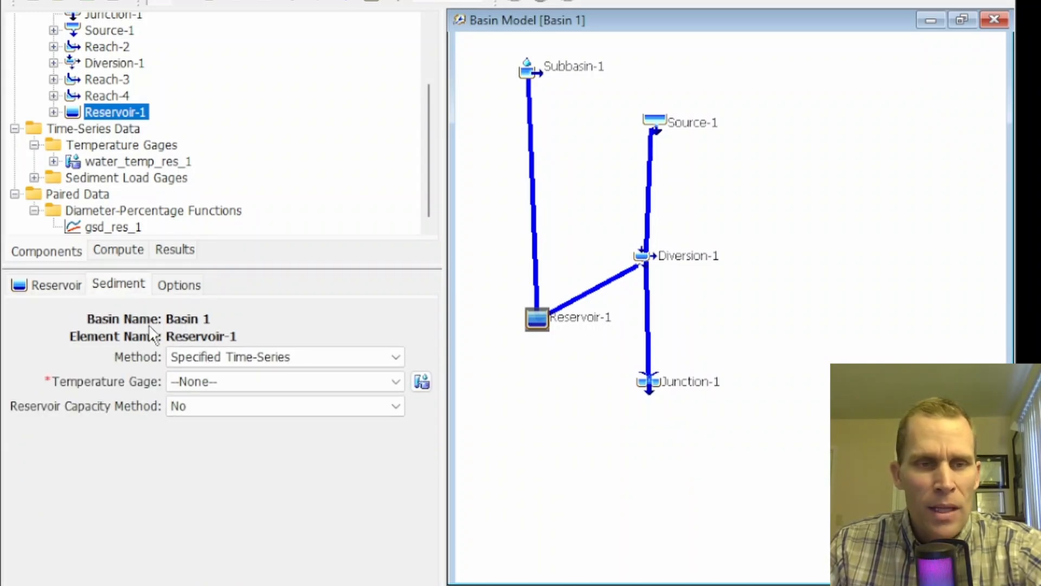
pyautogui.click(231, 381)
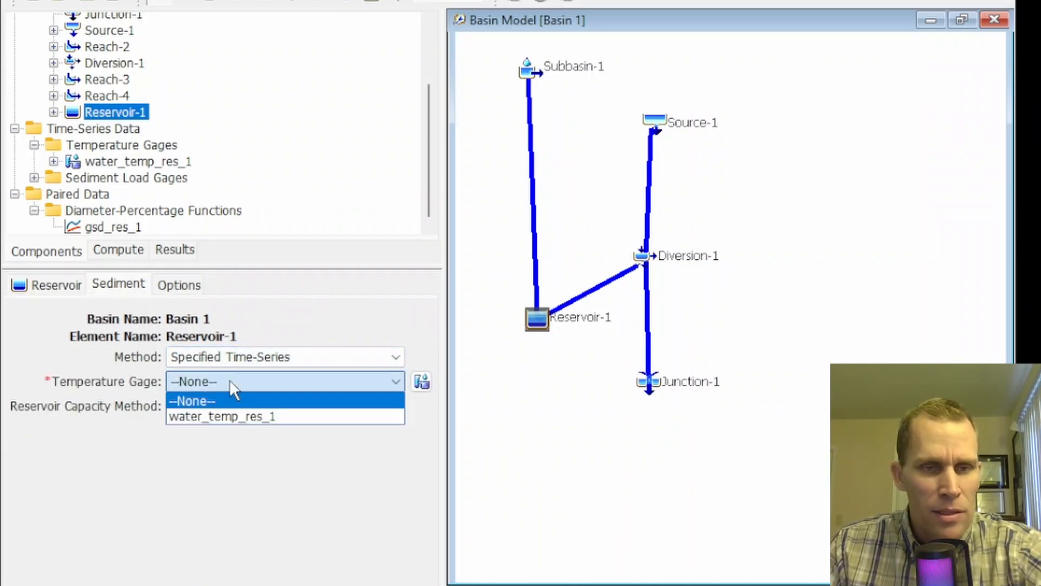
pyautogui.click(228, 417)
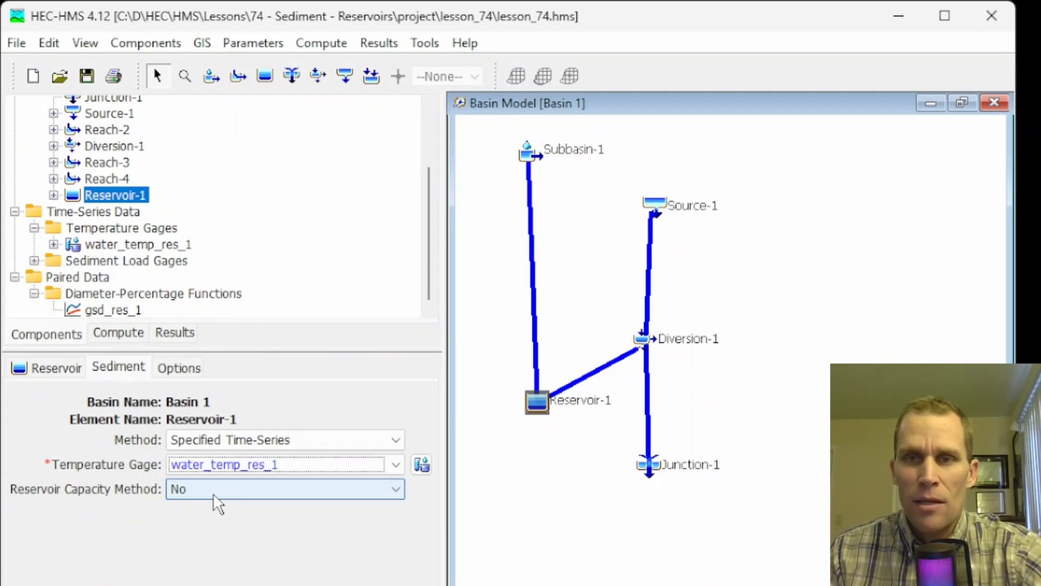
# - Set Reservoir-1's reservoir capacity method to Yes, review the deposition shapes and keep V-Shape
pyautogui.click(213, 495)
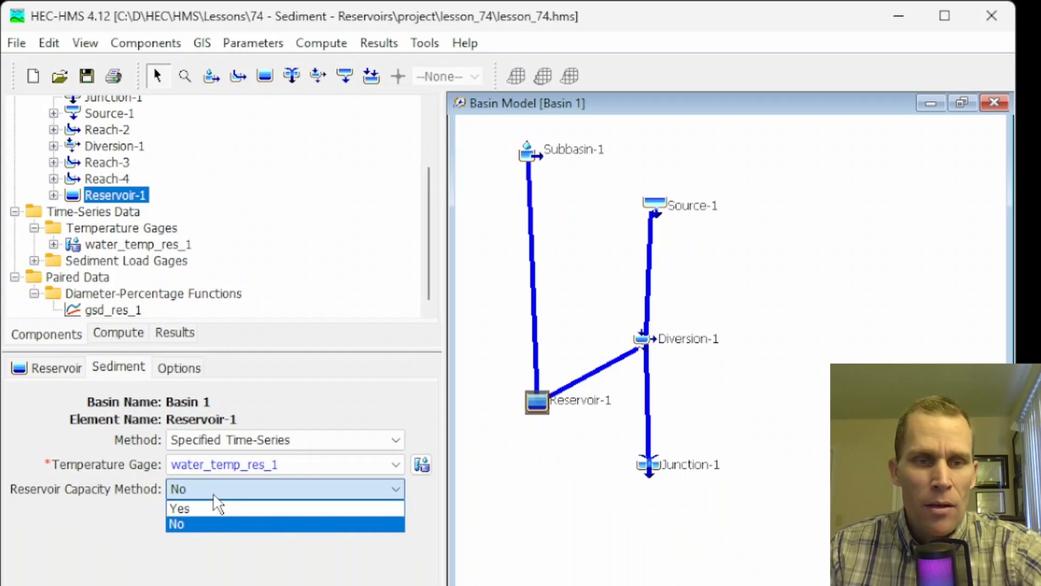
pyautogui.click(209, 507)
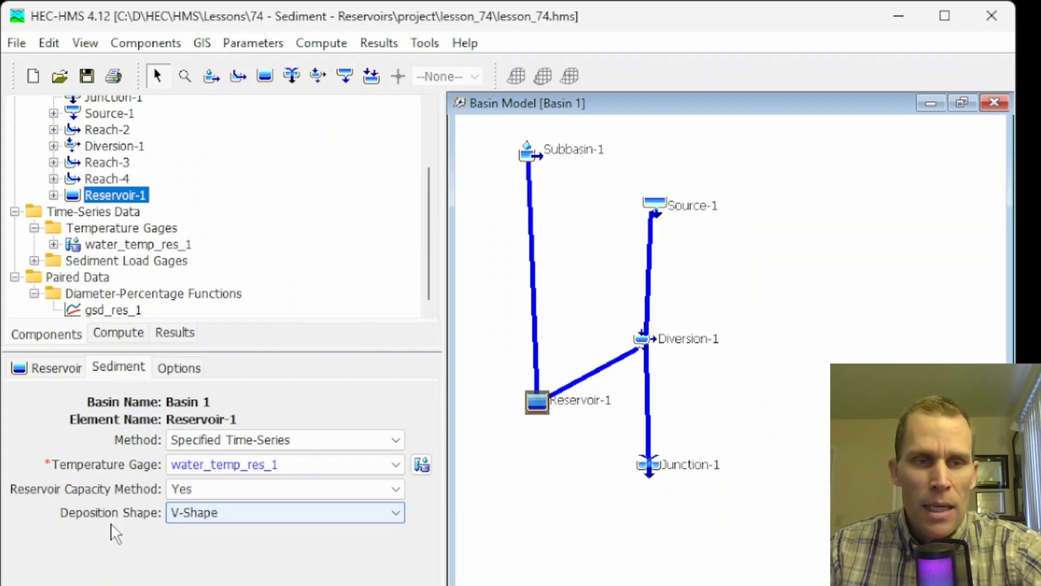
pyautogui.click(236, 513)
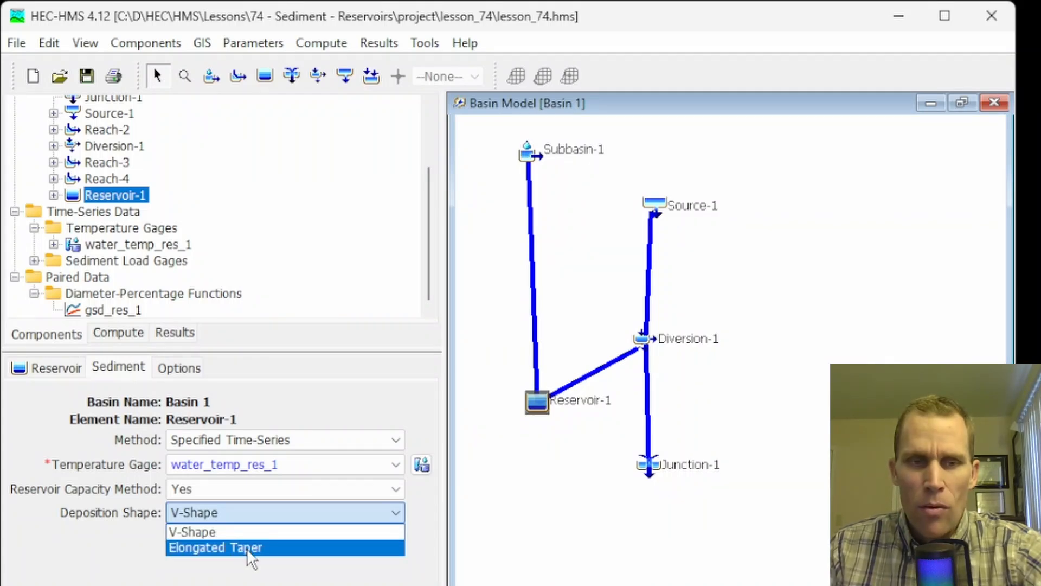
pyautogui.press('Escape')
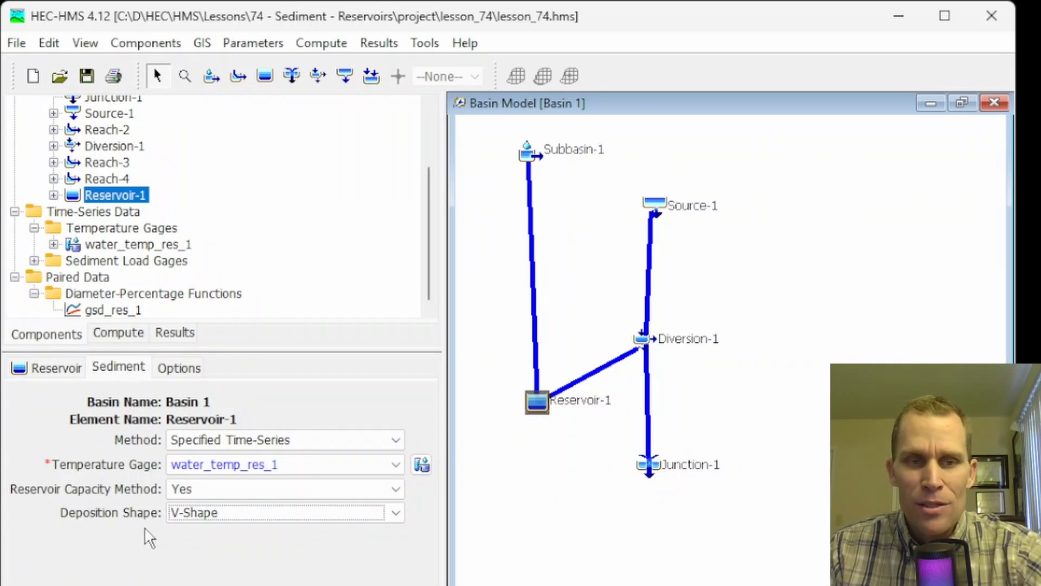
pyautogui.click(230, 515)
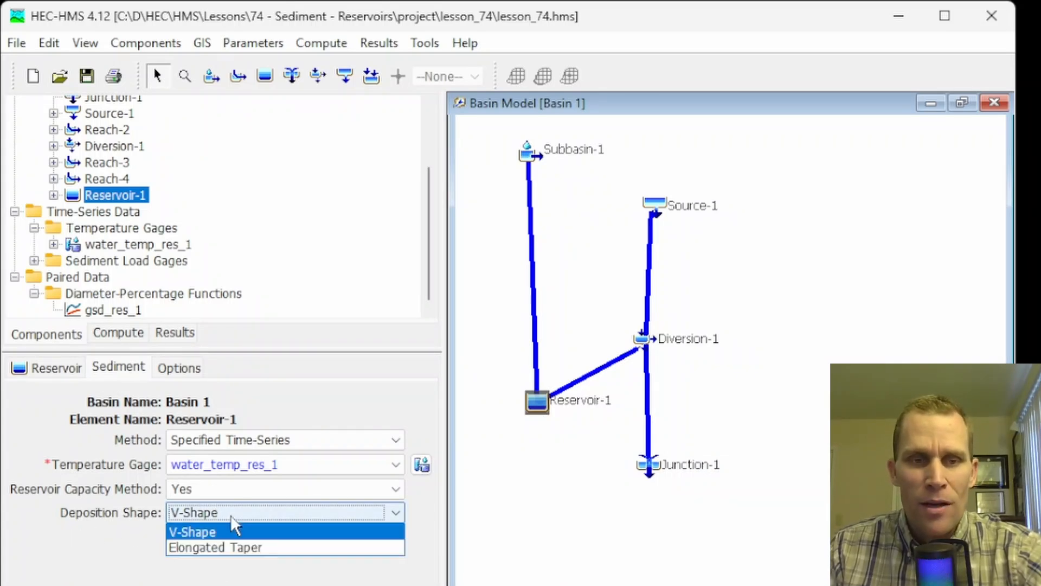
pyautogui.click(225, 530)
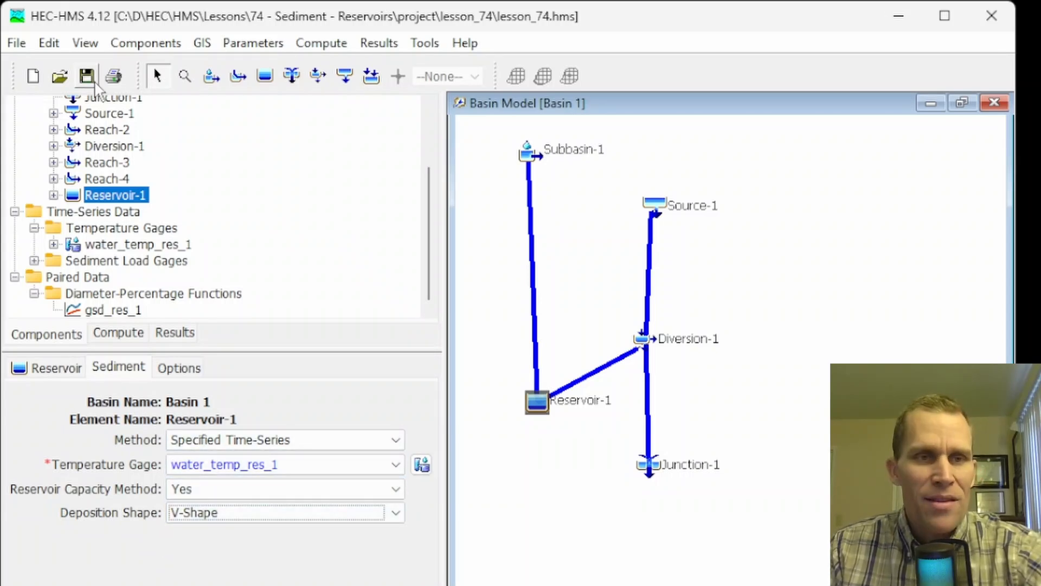
# - Set Reservoir-1's sediment method to Brune Sediment Trap and show its sediment settings
pyautogui.click(533, 410)
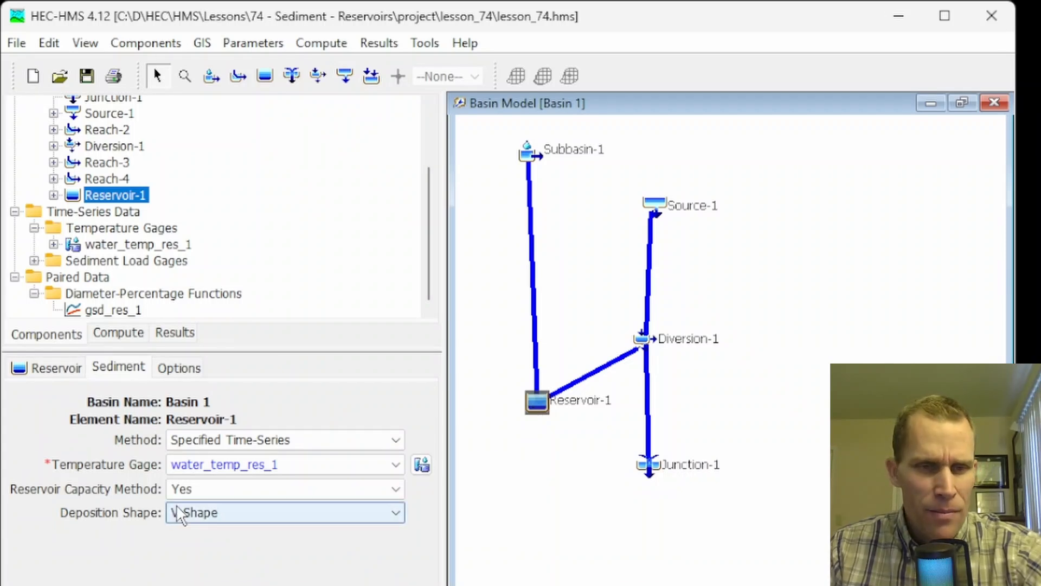
pyautogui.click(75, 374)
pyautogui.click(219, 577)
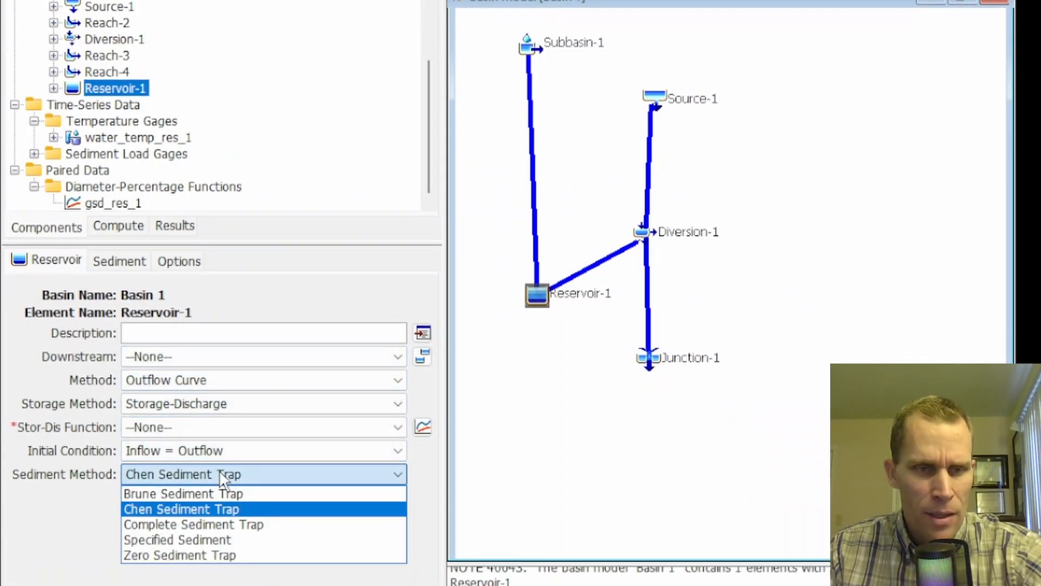
pyautogui.click(205, 495)
pyautogui.click(120, 261)
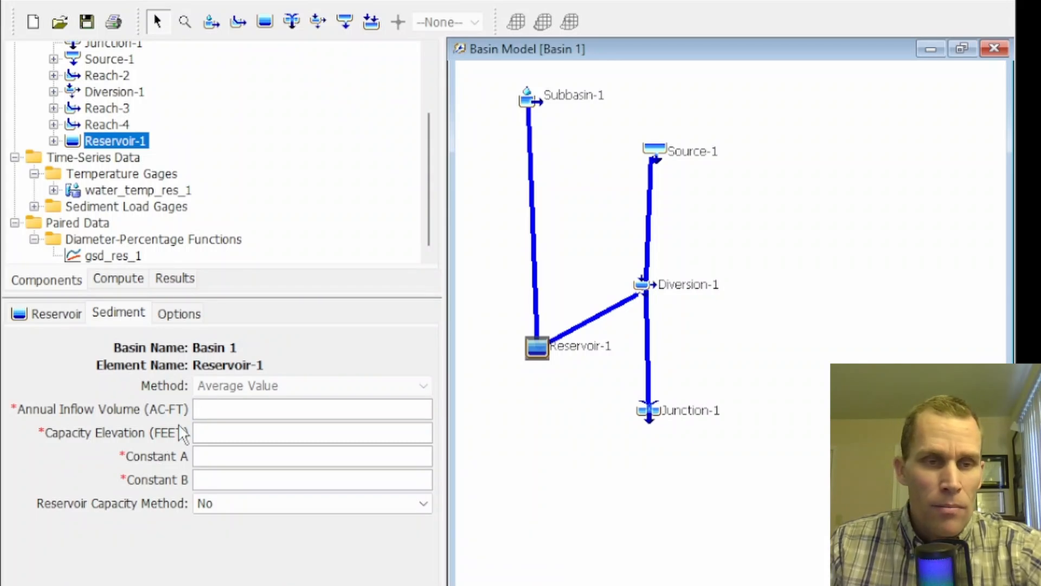
# - Enter Reservoir-1's annual inflow volume of 20000 AC-FT, capacity elevation of 1480 feet, Constant A of 97 and Constant B of 6.42
pyautogui.click(214, 410)
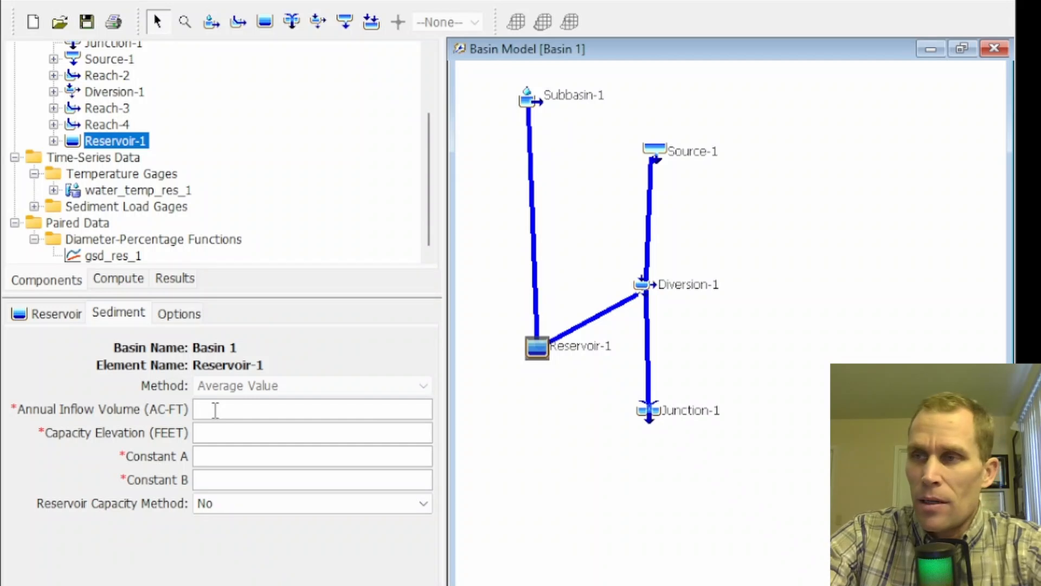
pyautogui.write('20000')
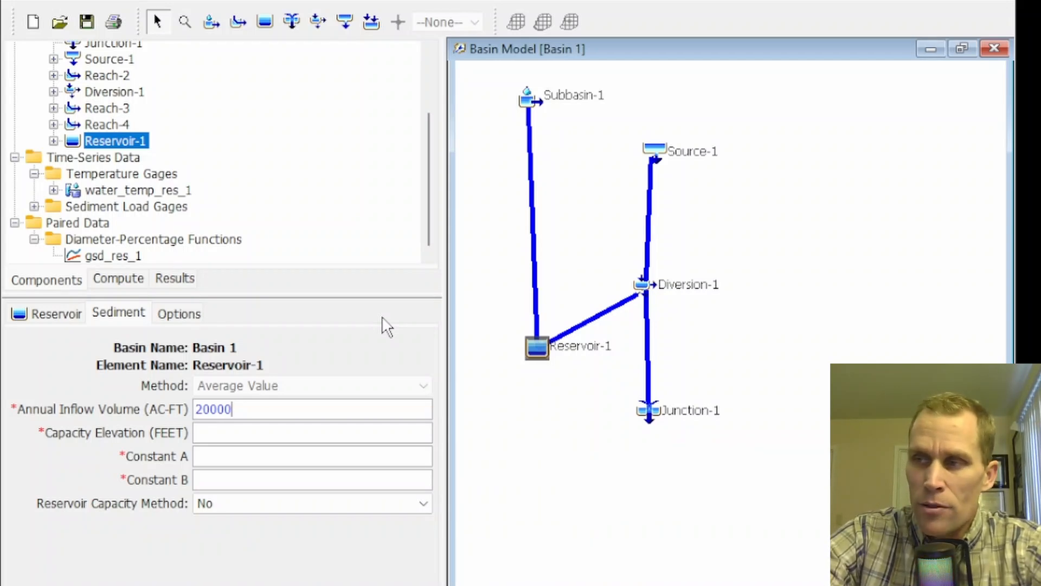
pyautogui.press('Tab')
pyautogui.write('1480')
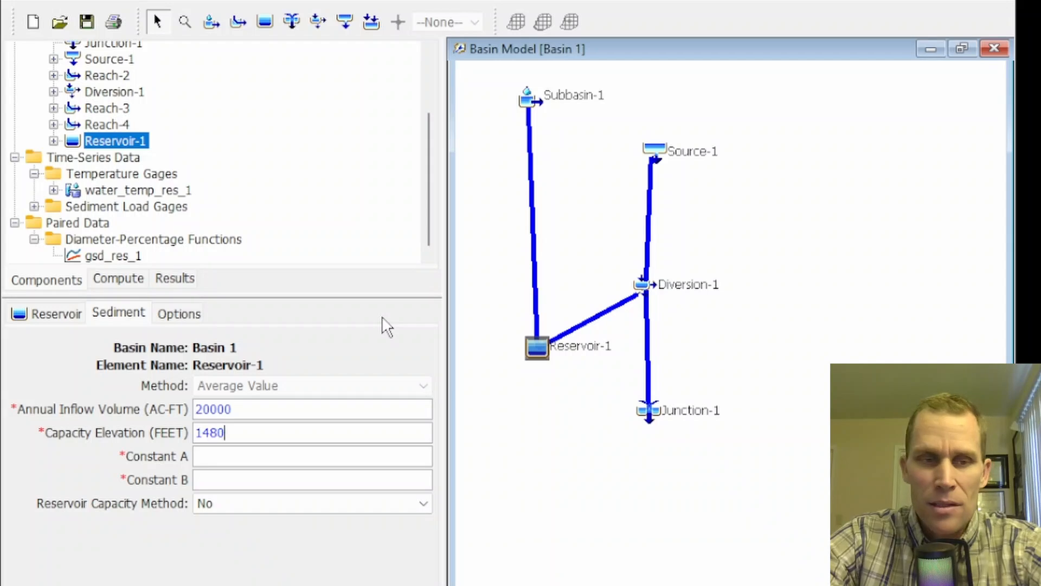
pyautogui.press('Tab')
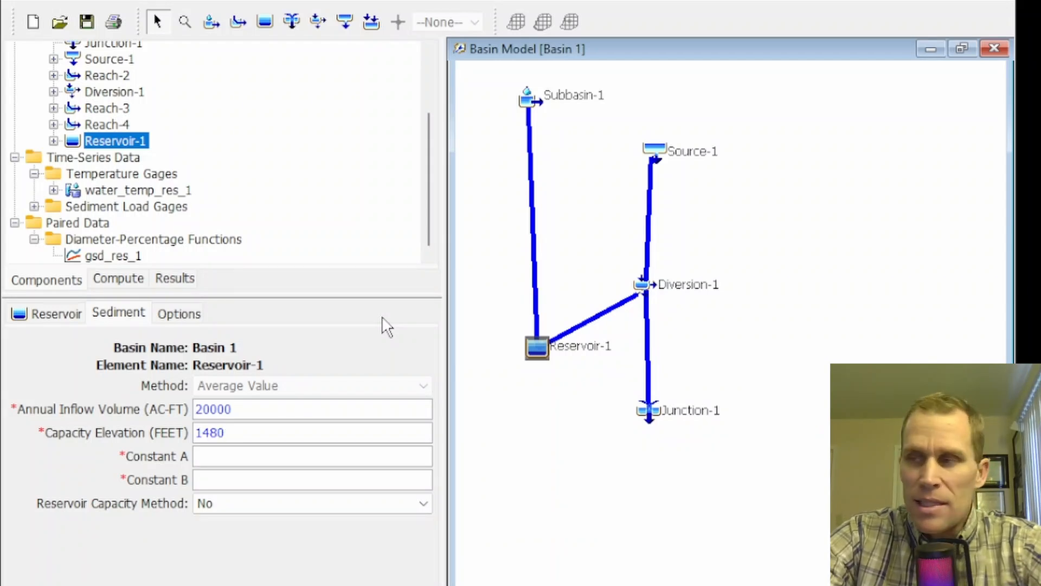
pyautogui.write('97')
pyautogui.press('Tab')
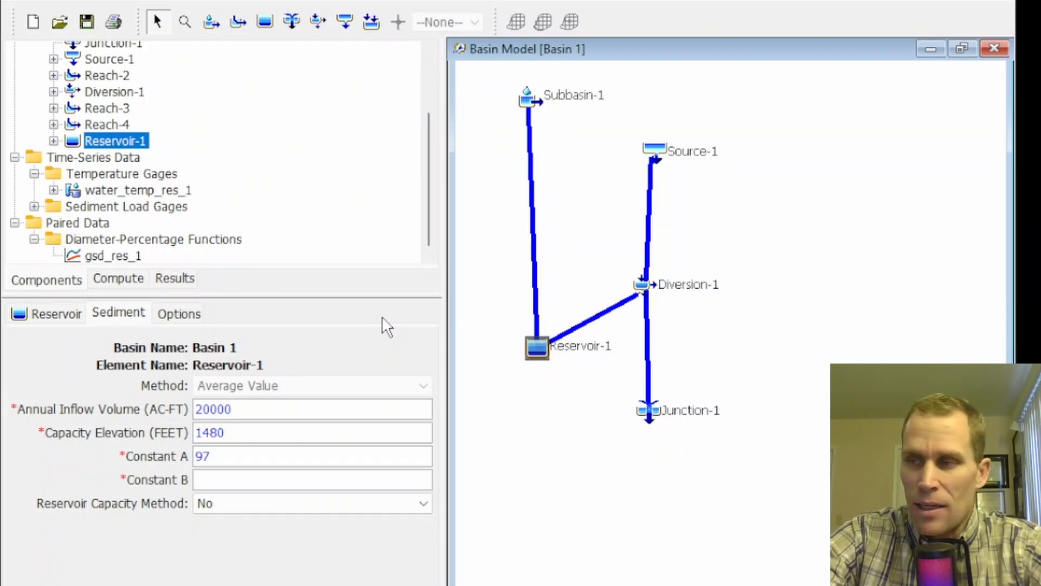
pyautogui.write('6.42')
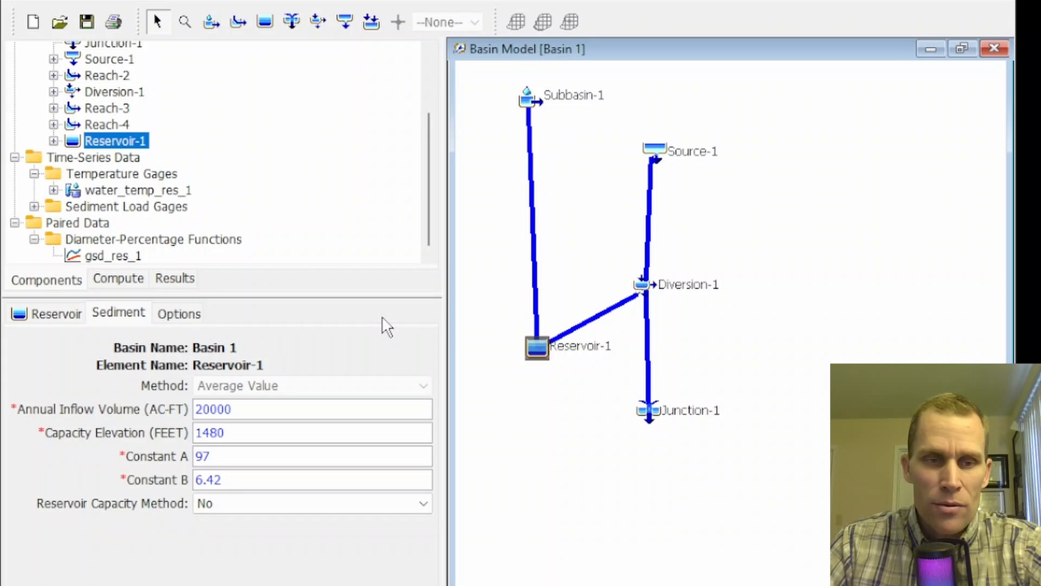
pyautogui.click(265, 462)
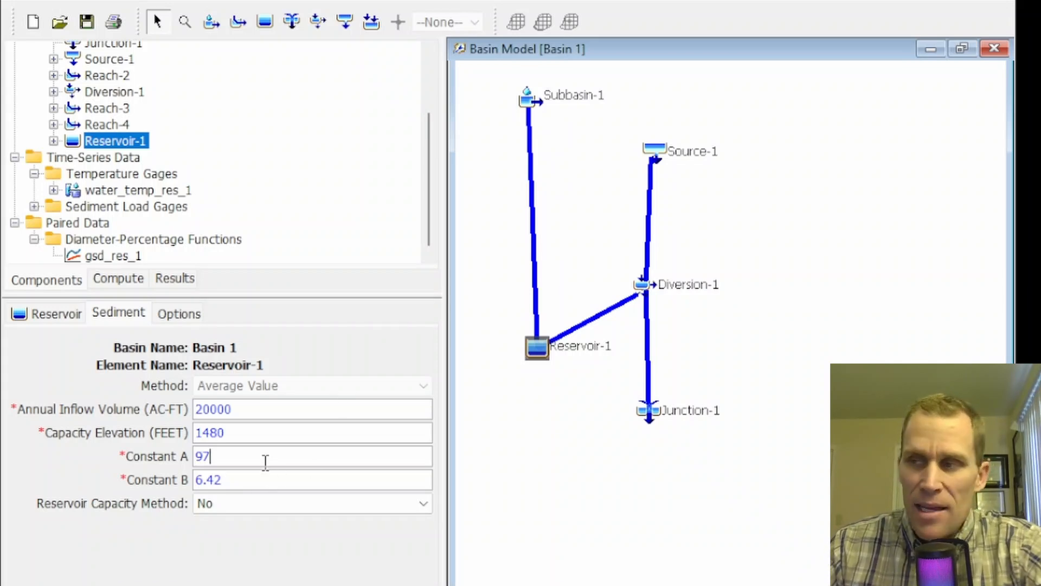
pyautogui.click(239, 479)
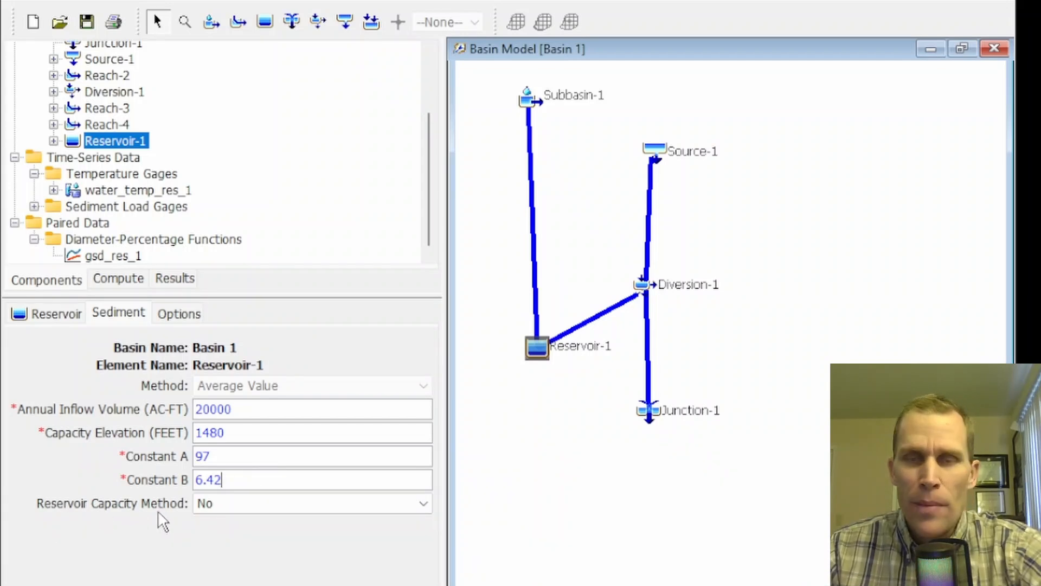
# - Set the reservoir capacity method to Yes for the Brune Sediment Trap and review Reservoir-1's list of sediment methods
pyautogui.click(221, 505)
pyautogui.click(215, 519)
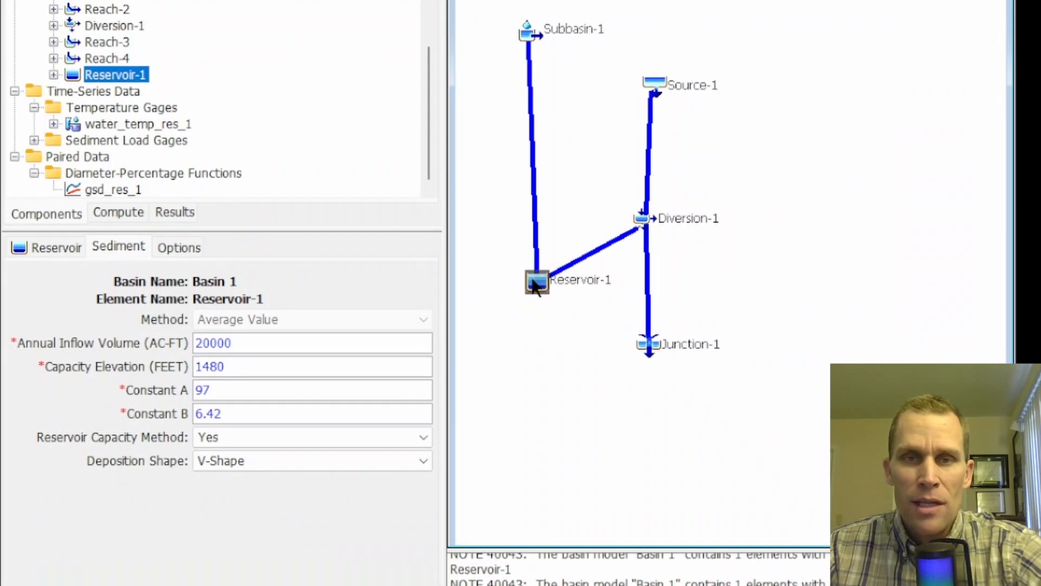
pyautogui.click(50, 245)
pyautogui.click(190, 460)
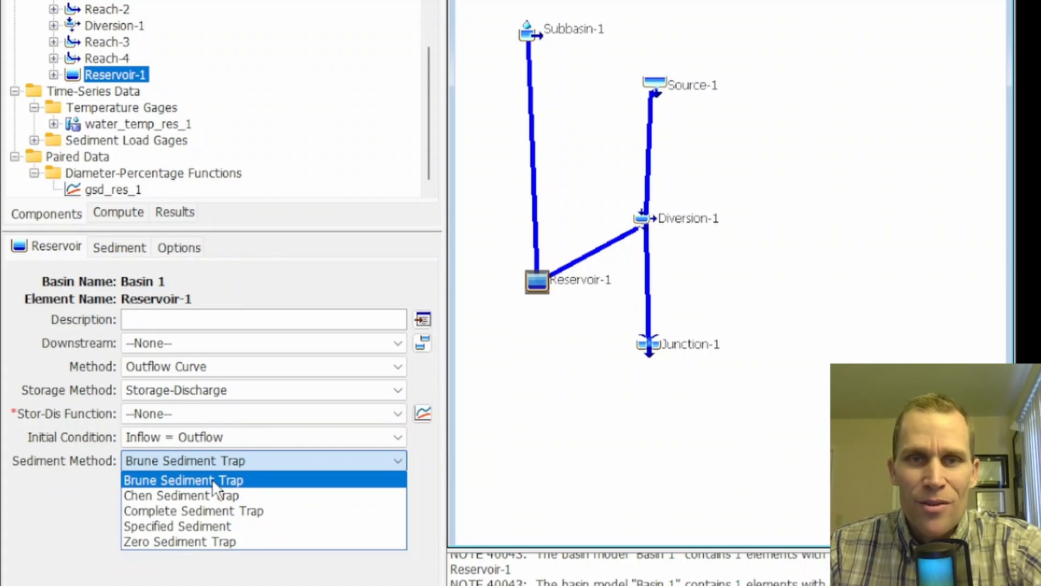
# - Review Source-1's sediment method choices and the observed sediment setting among its options
pyautogui.click(658, 87)
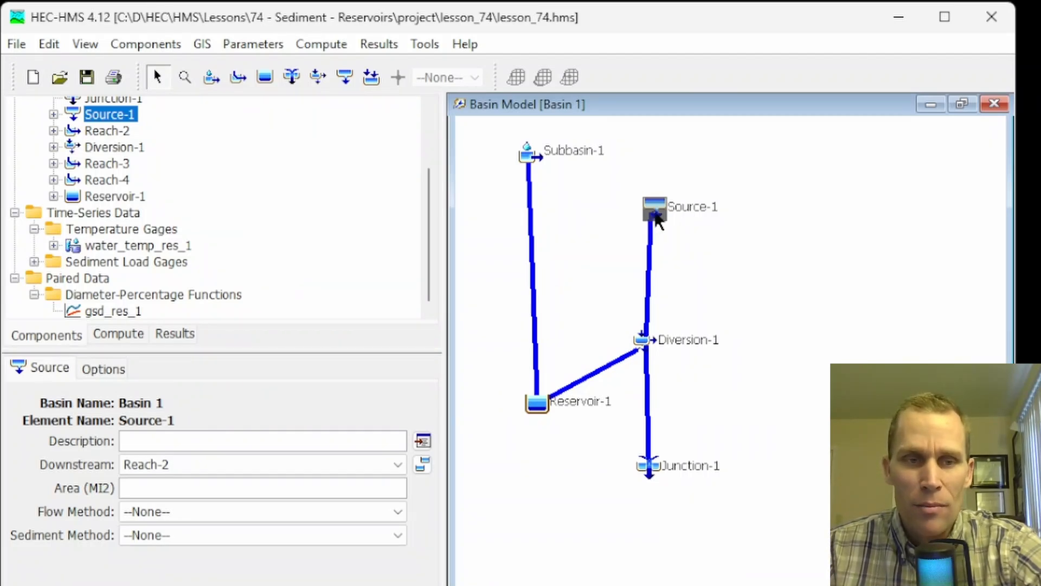
pyautogui.click(158, 536)
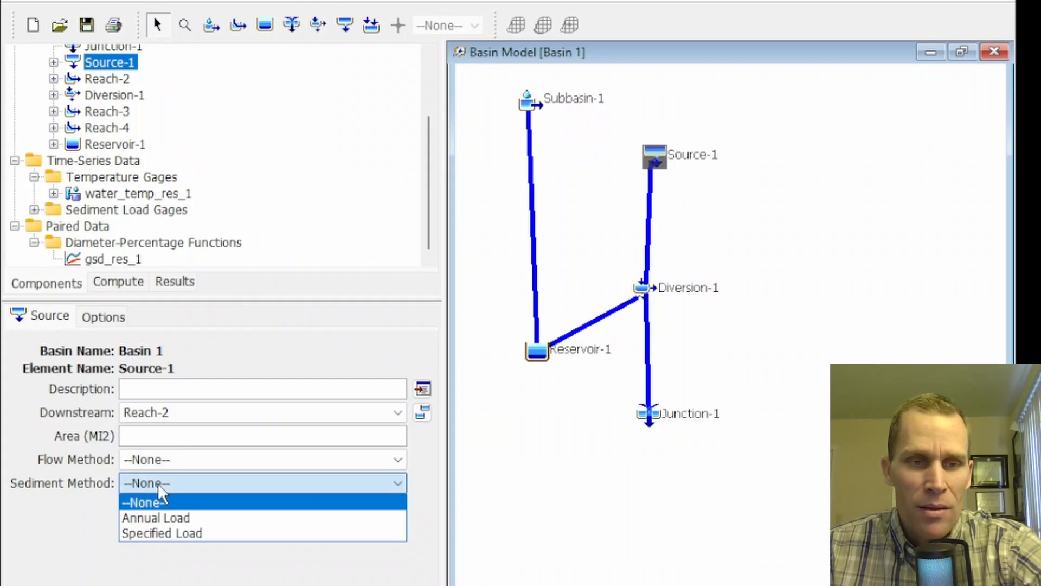
pyautogui.click(159, 486)
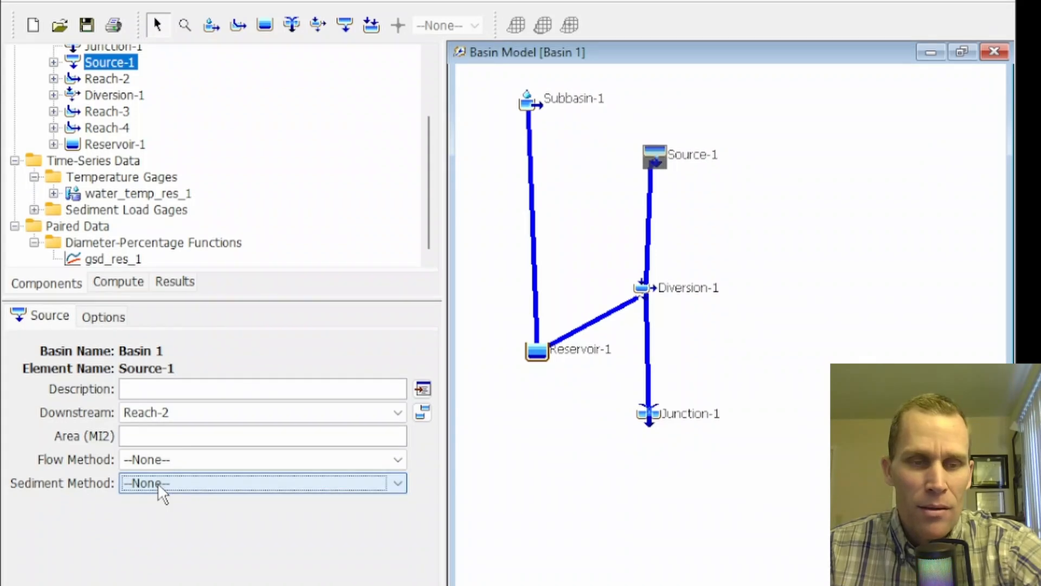
pyautogui.click(103, 319)
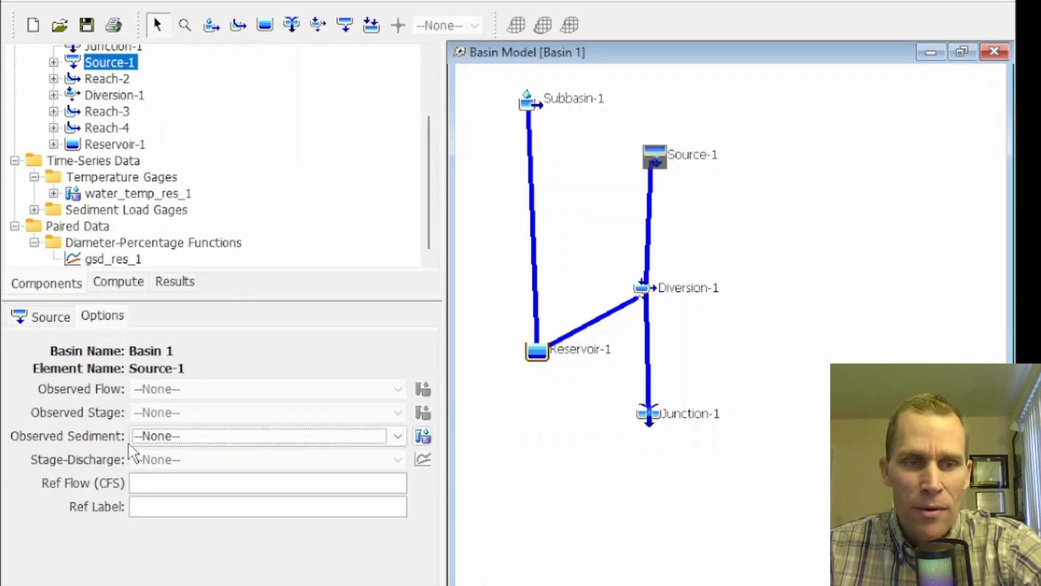
pyautogui.click(167, 439)
pyautogui.click(163, 454)
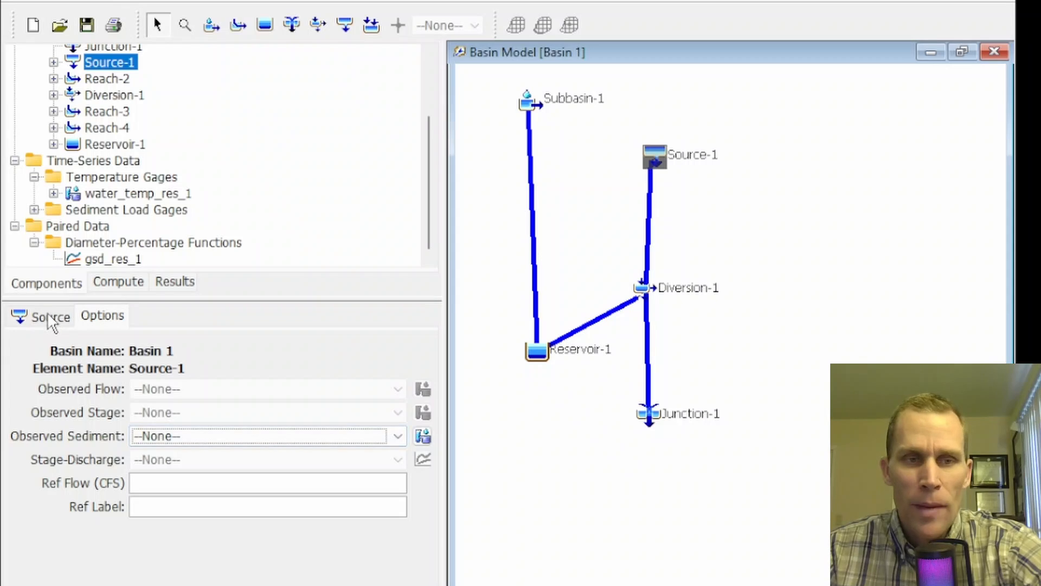
pyautogui.click(52, 324)
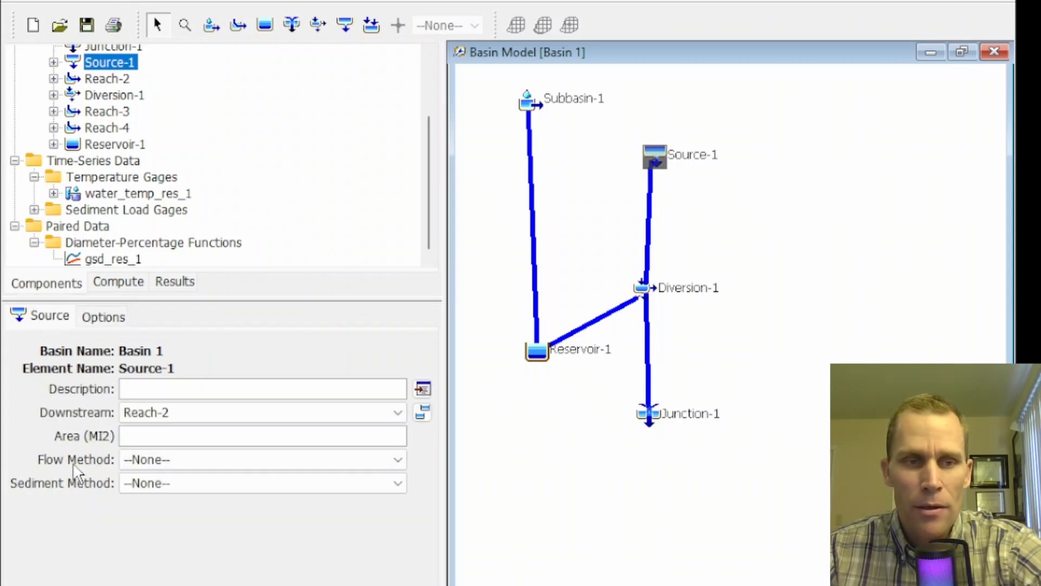
# - Set Source-1's sediment method to Annual Load and show its sediment settings
pyautogui.click(174, 487)
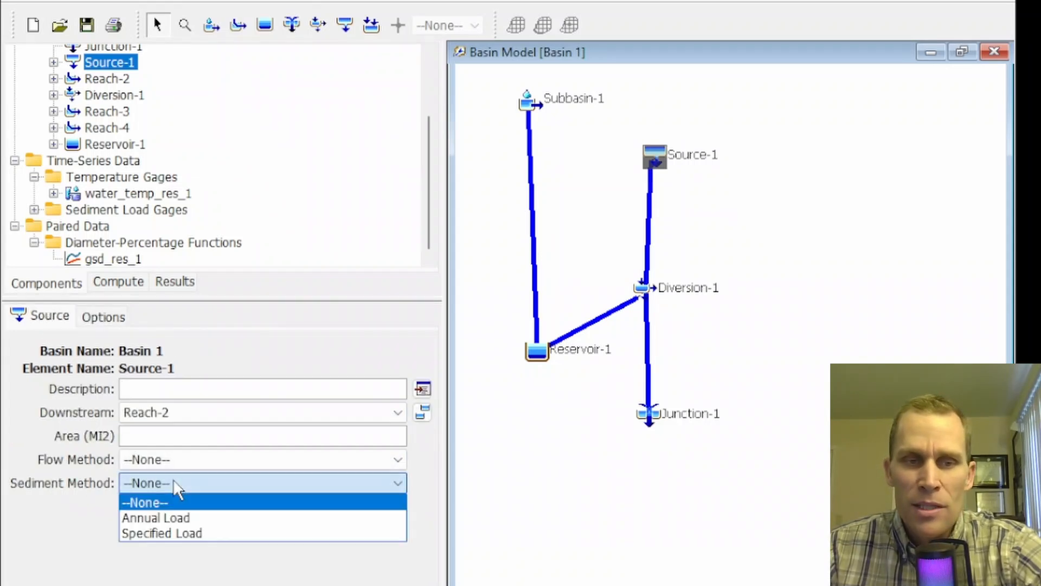
pyautogui.click(237, 519)
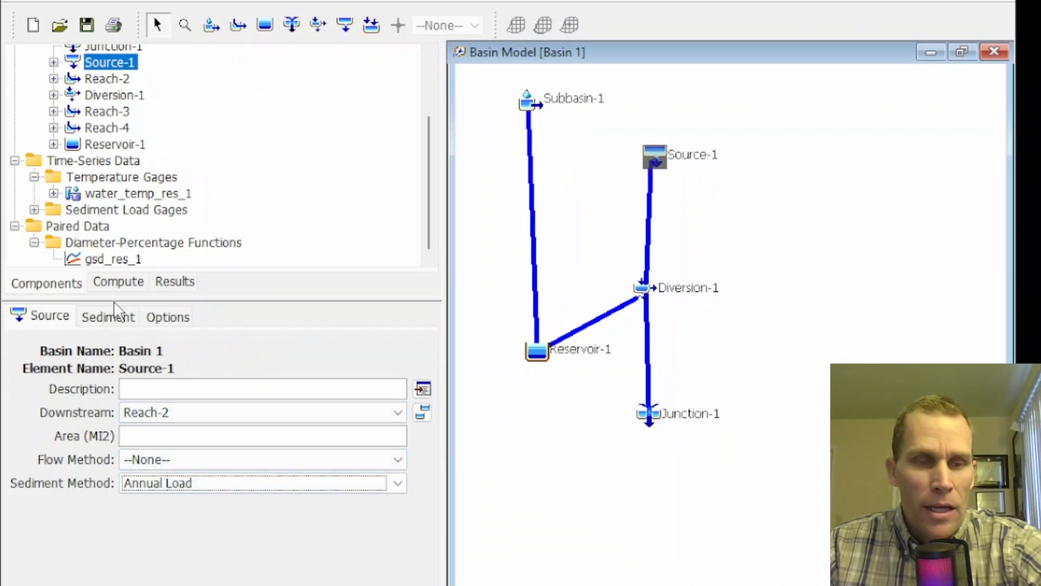
pyautogui.click(115, 318)
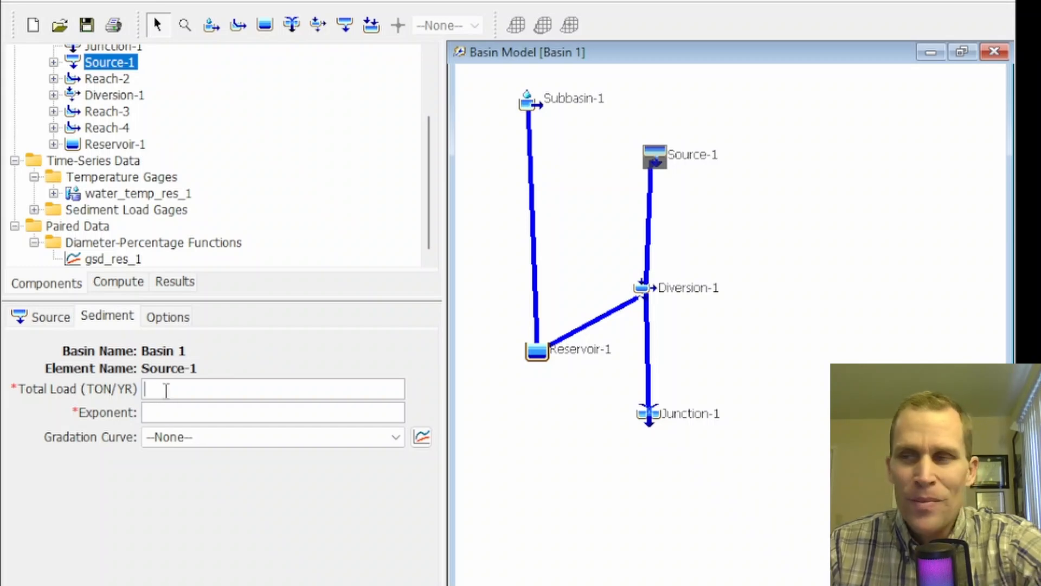
# - Enter a total annual sediment load of 108600 TON/YR and an exponent of 0.82 for Source-1
pyautogui.write('108600')
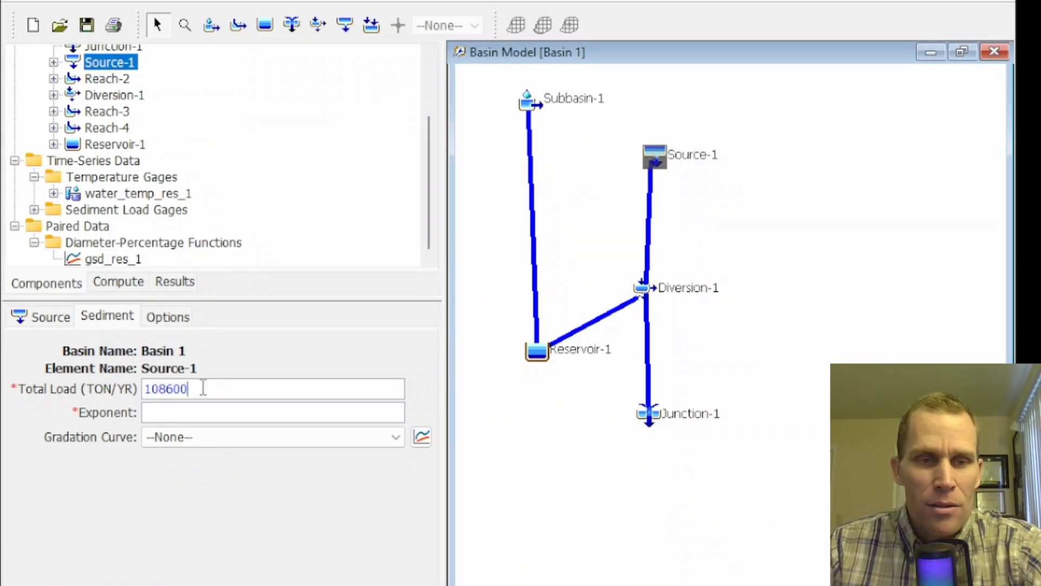
pyautogui.doubleClick(203, 389)
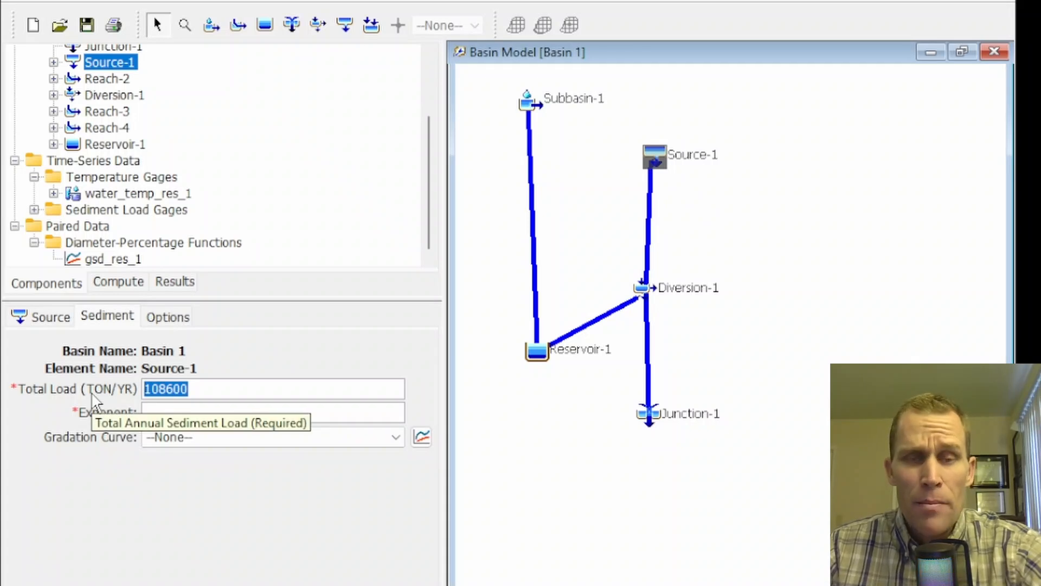
pyautogui.click(162, 410)
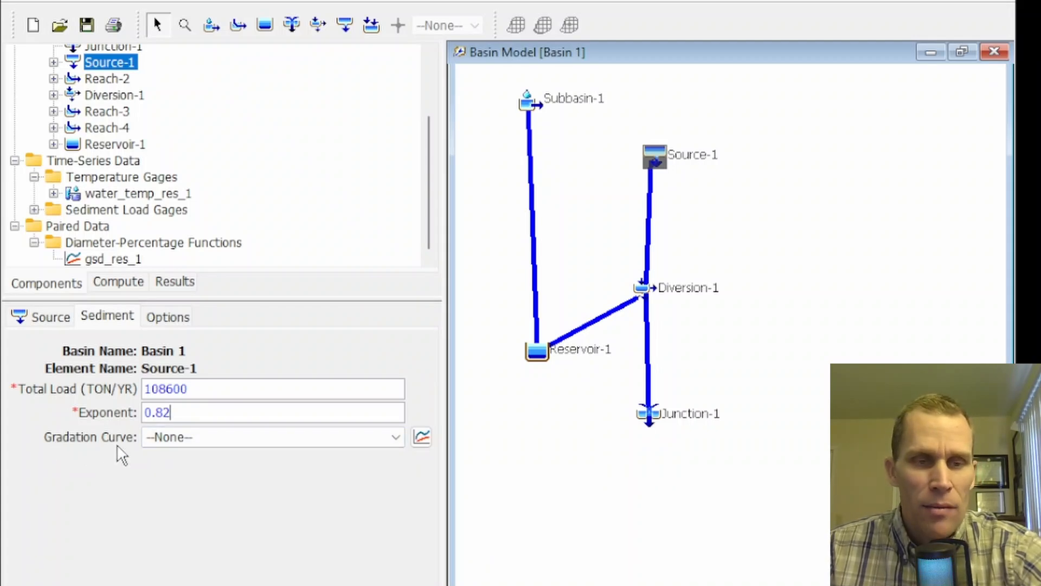
# - Assign gsd_res_1 as Source-1's gradation curve and reset the gradation curve to None
pyautogui.click(201, 439)
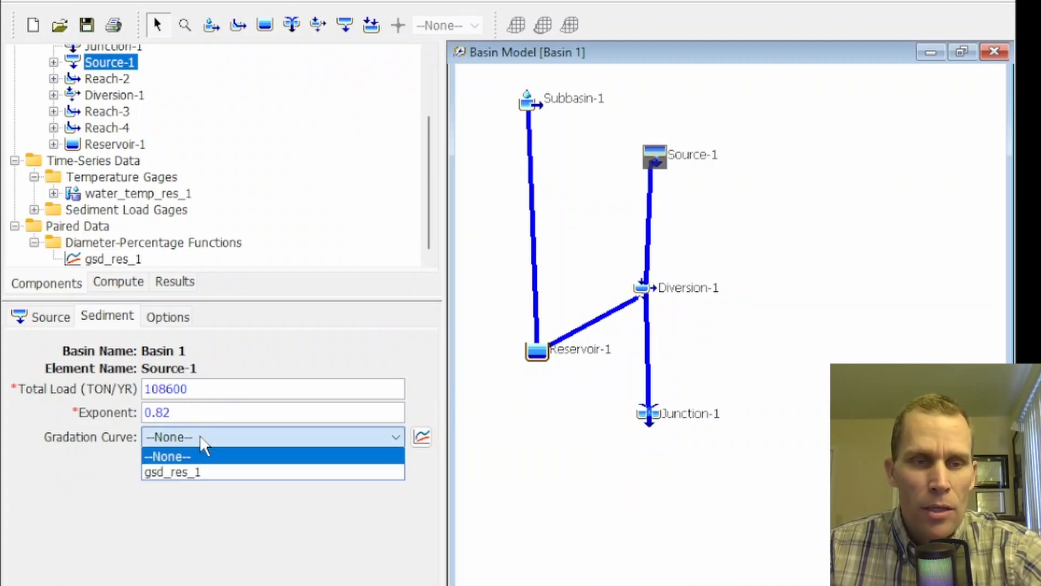
pyautogui.click(174, 473)
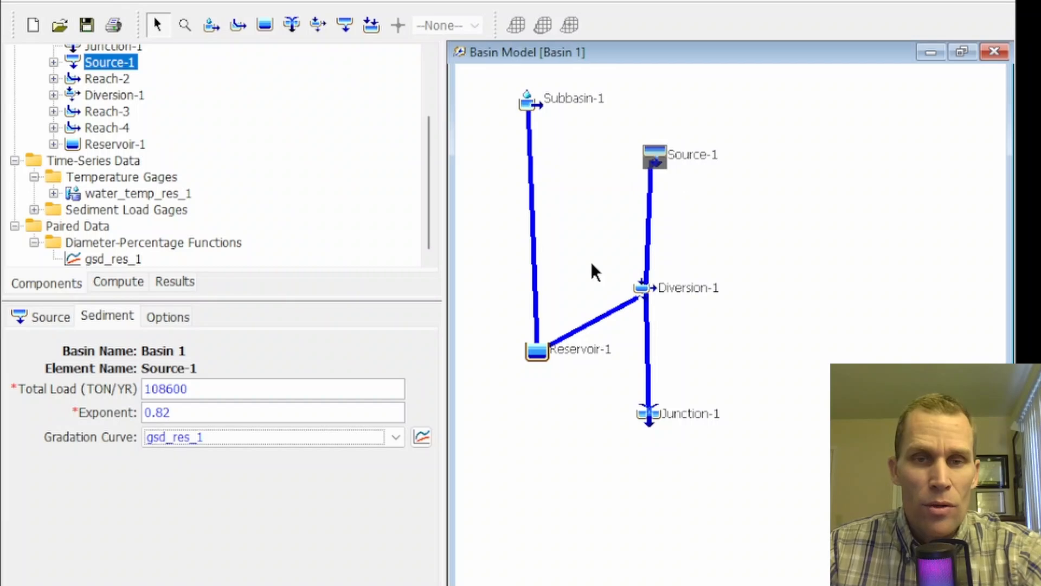
pyautogui.click(203, 445)
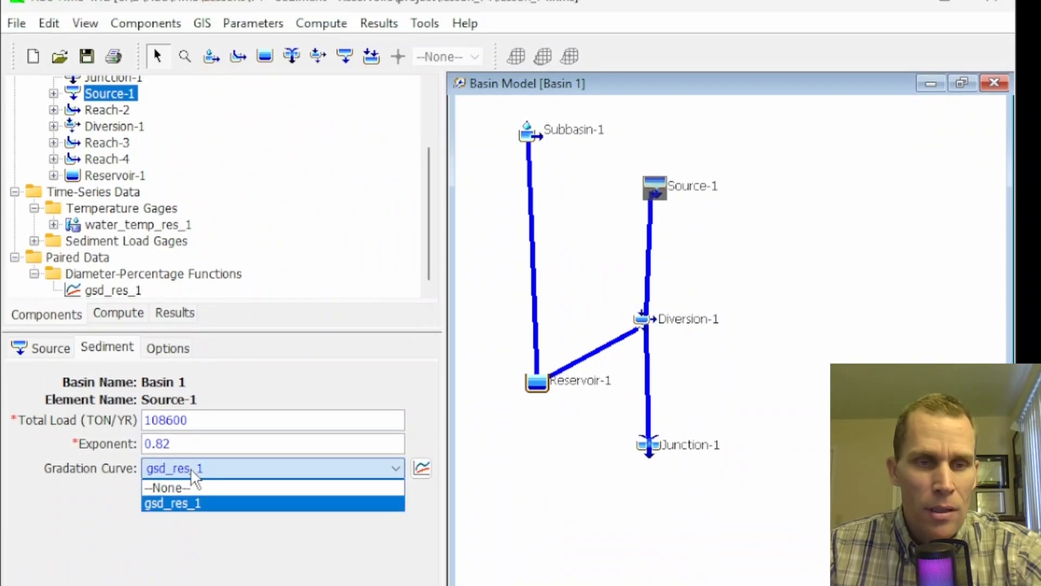
pyautogui.click(145, 45)
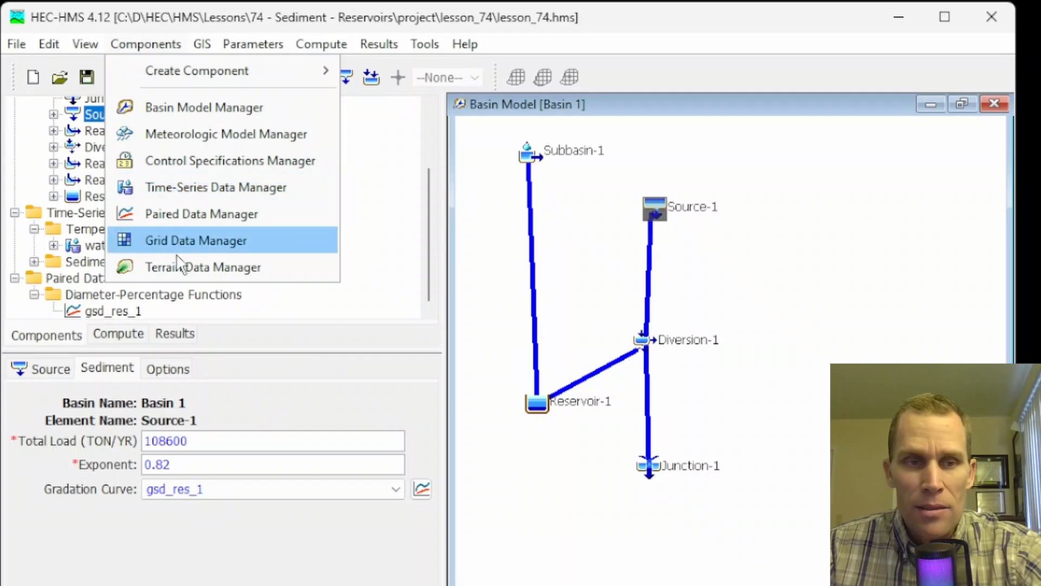
pyautogui.click(185, 488)
pyautogui.click(189, 494)
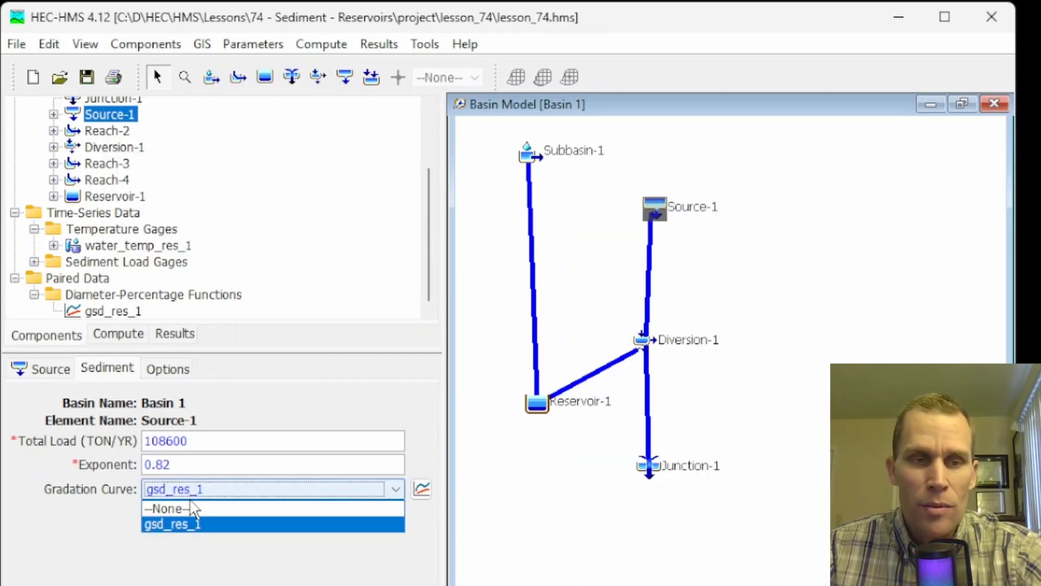
pyautogui.click(163, 505)
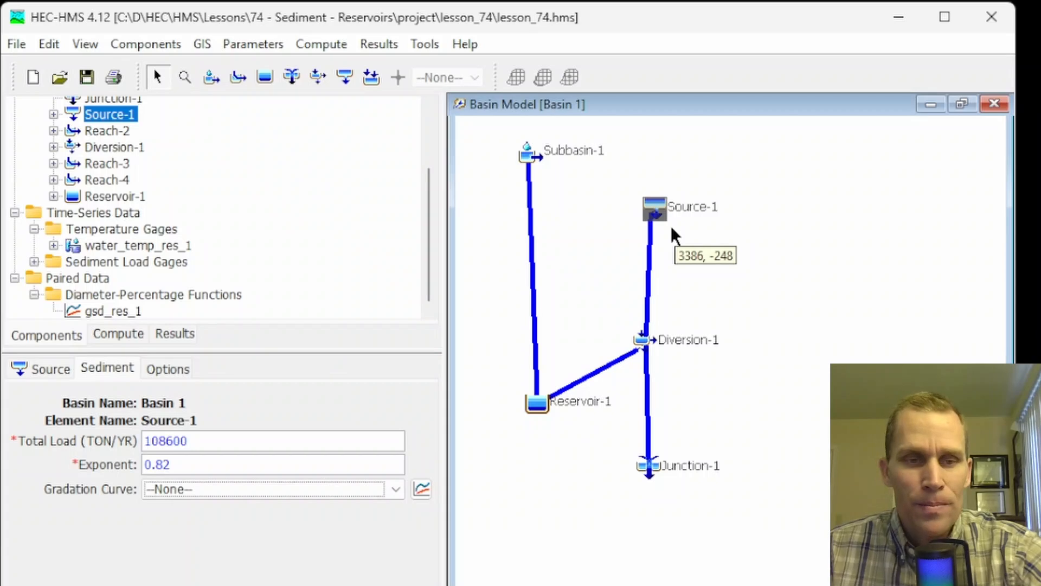
# - Set Source-1's sediment method to Specified Load and show its sediment settings
pyautogui.click(42, 367)
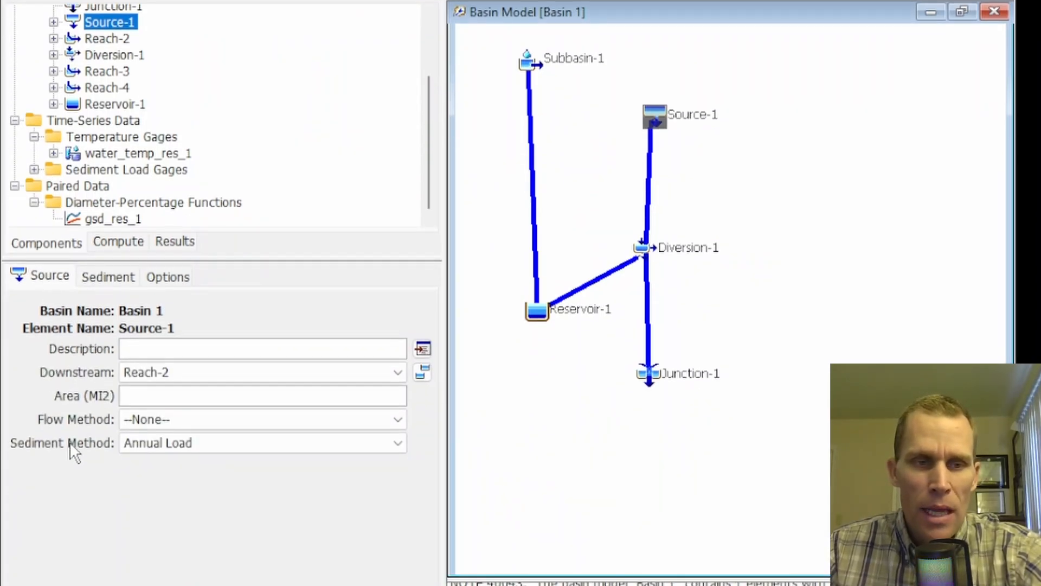
pyautogui.click(142, 449)
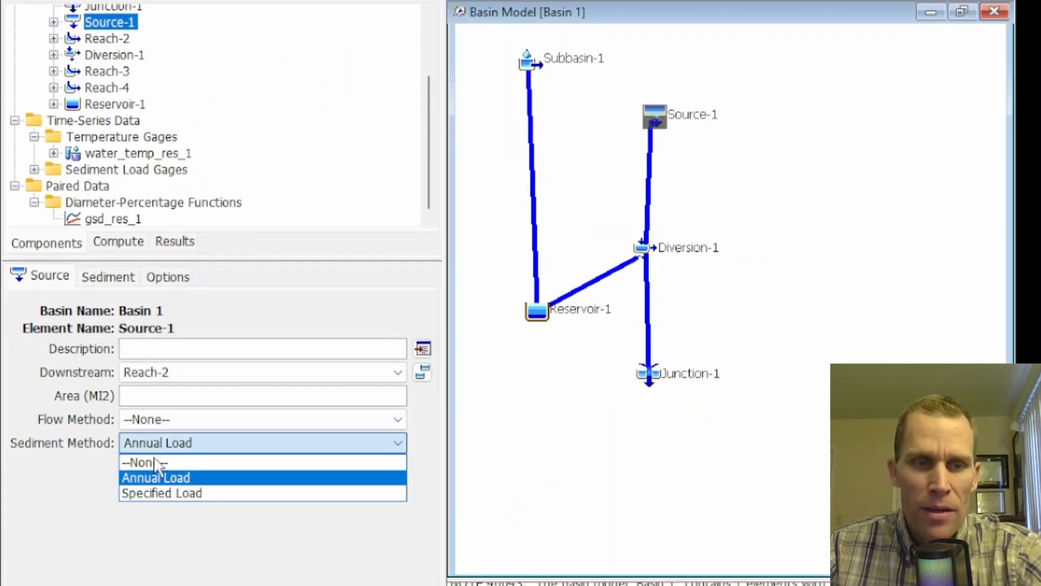
pyautogui.click(173, 492)
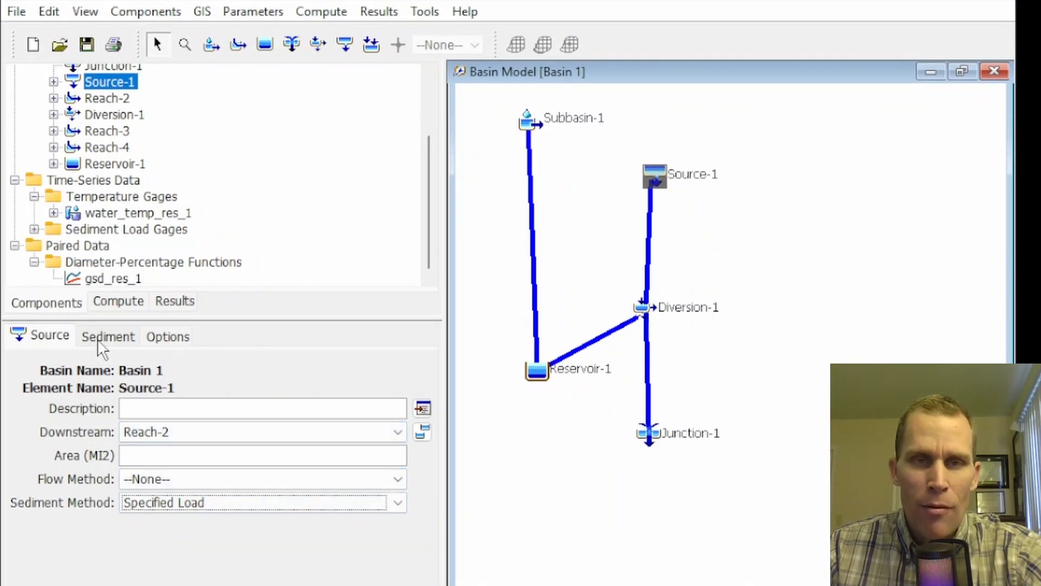
pyautogui.click(107, 337)
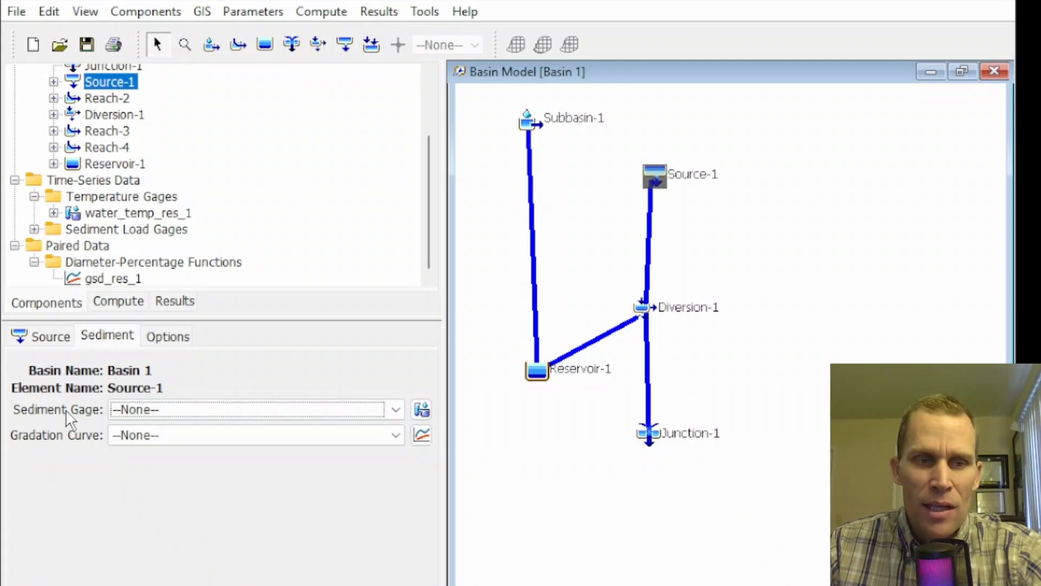
# - Review the sediment gage and gradation curve inputs of Source-1's Specified Load method
pyautogui.click(128, 412)
pyautogui.click(179, 389)
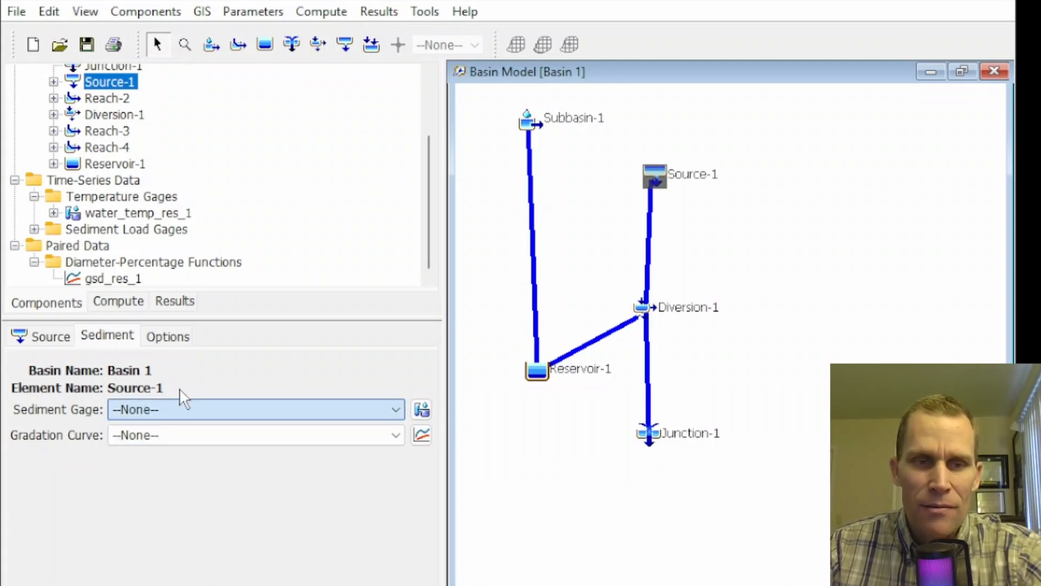
pyautogui.click(181, 436)
pyautogui.click(184, 384)
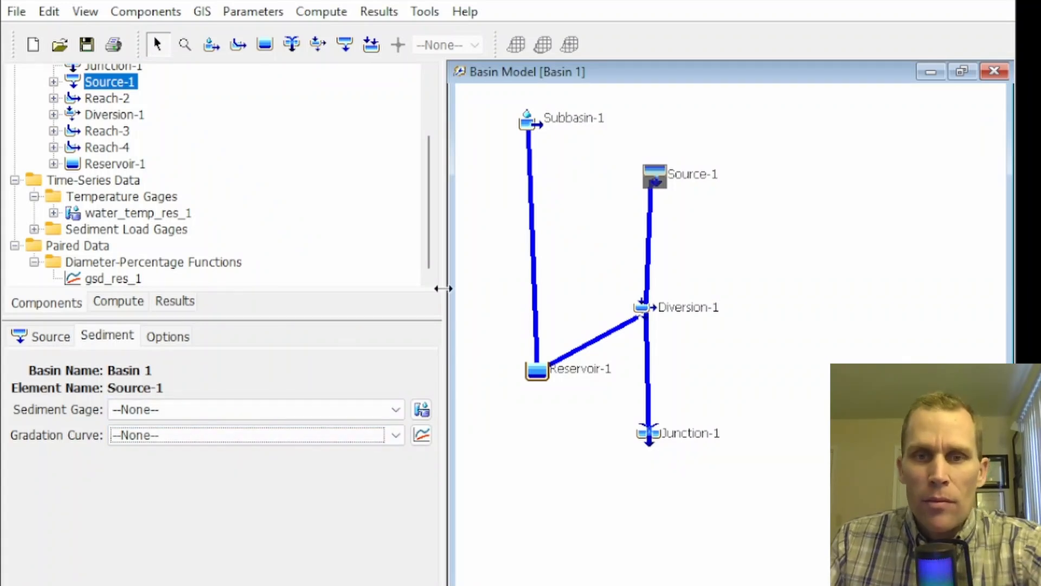
# - Inspect Diversion-1 with its outgoing reaches, Reach-4 and Reach-3, and the observed sediment setting among its options
pyautogui.click(645, 309)
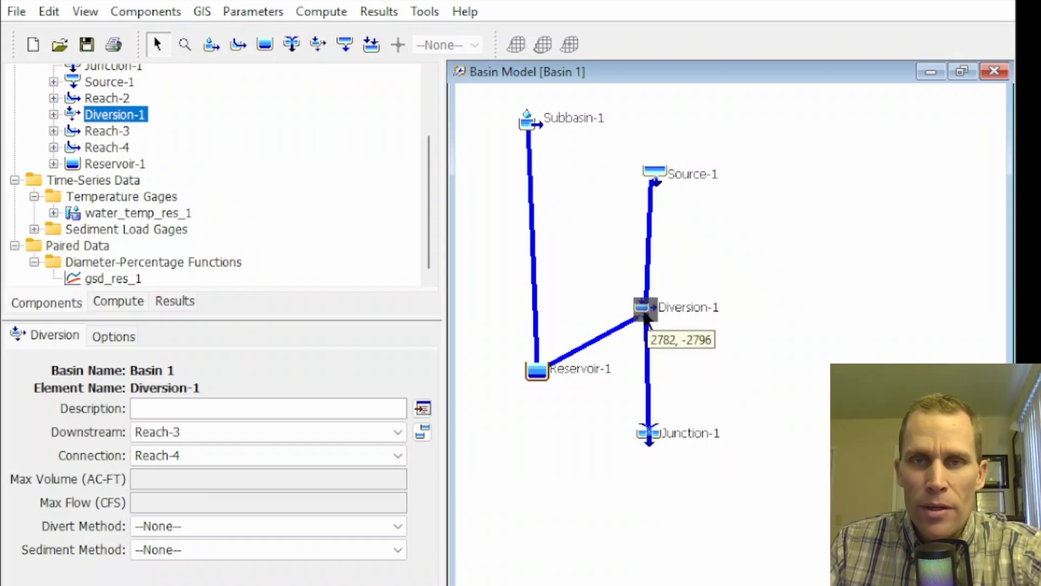
pyautogui.click(595, 348)
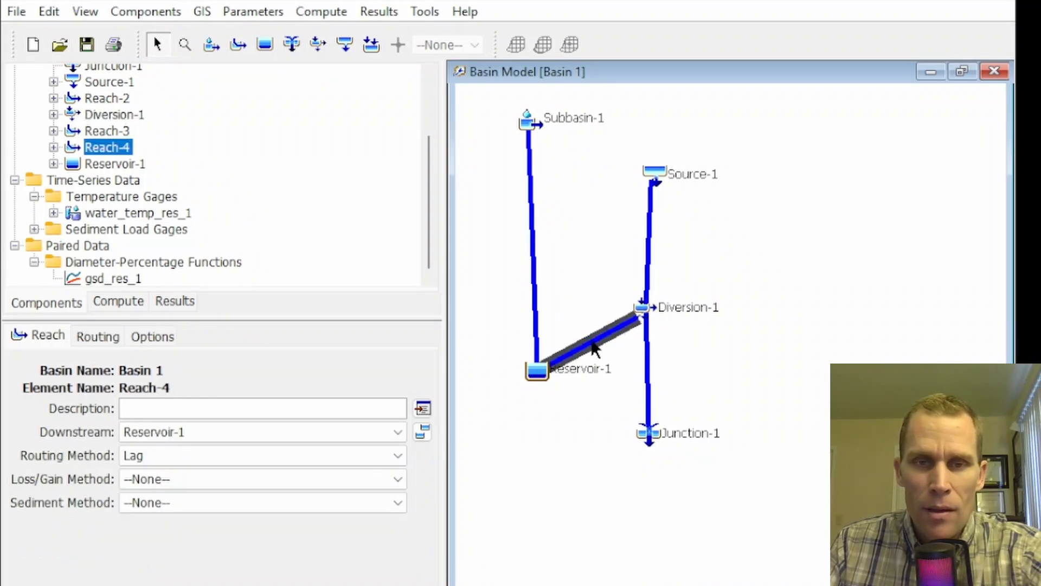
pyautogui.click(652, 362)
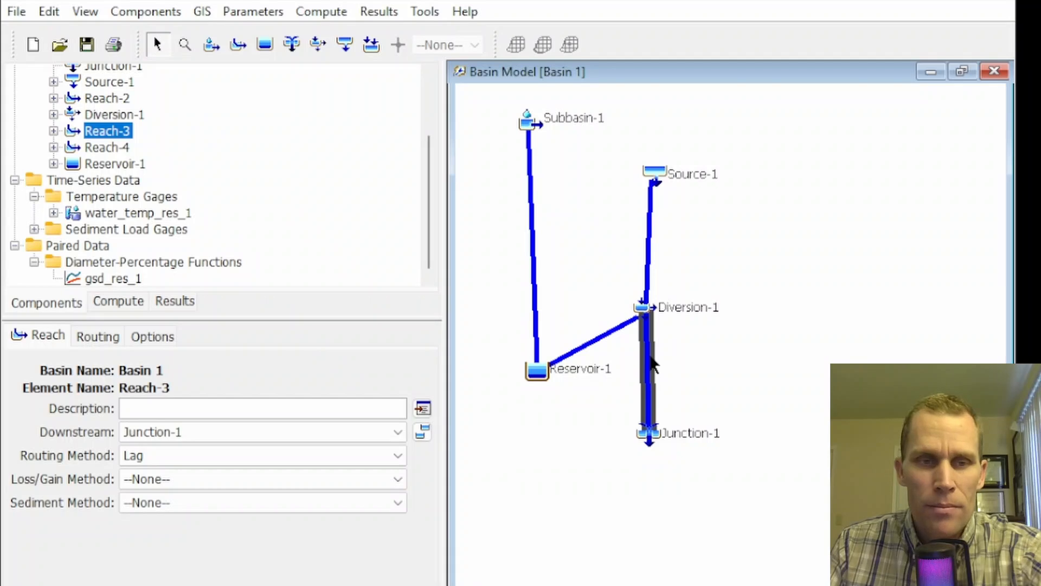
pyautogui.click(643, 308)
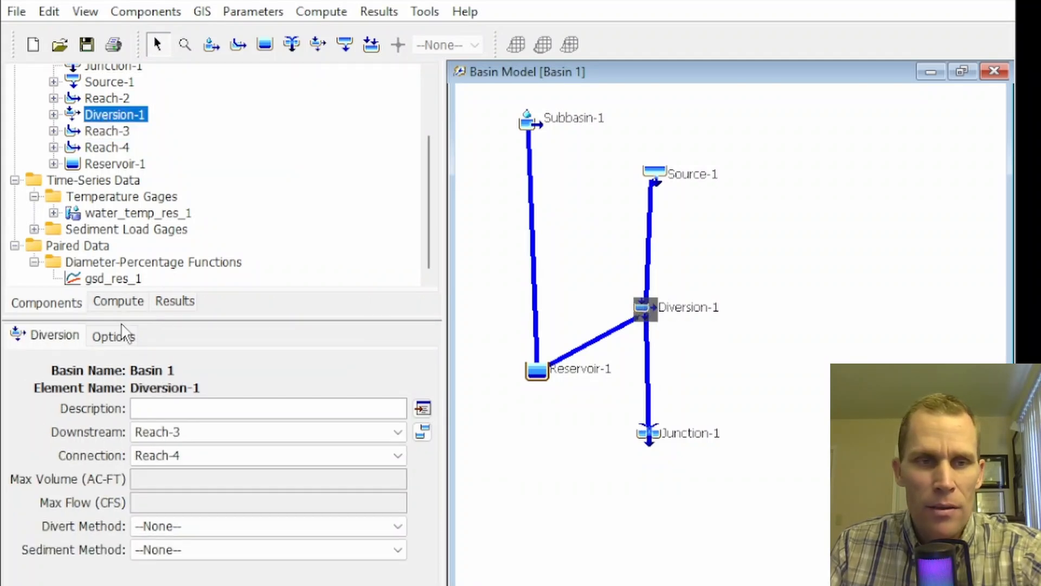
pyautogui.click(122, 337)
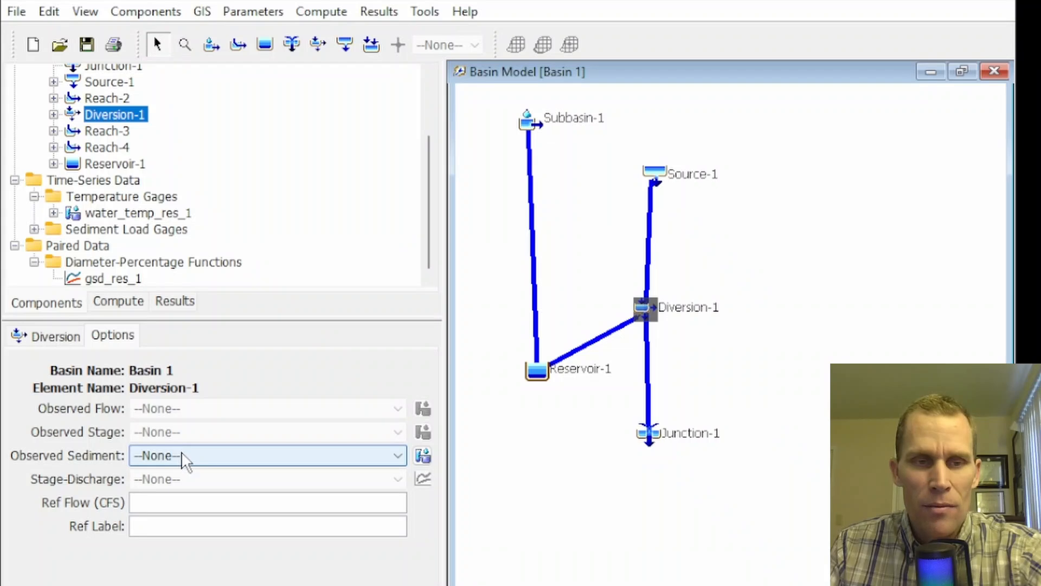
pyautogui.click(59, 340)
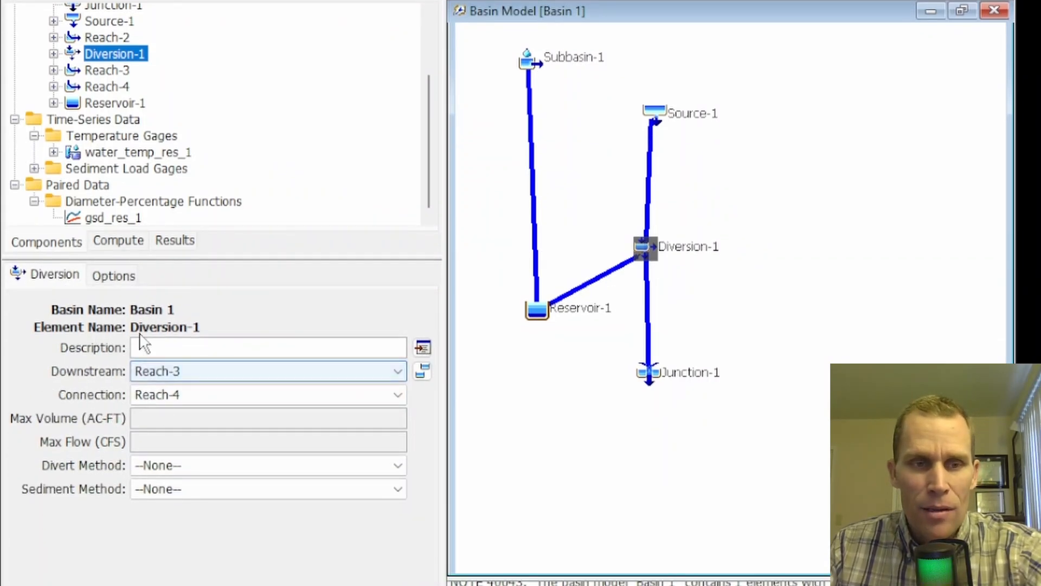
# - Set Diversion-1's sediment method to Specified Load and show its sediment settings
pyautogui.click(184, 486)
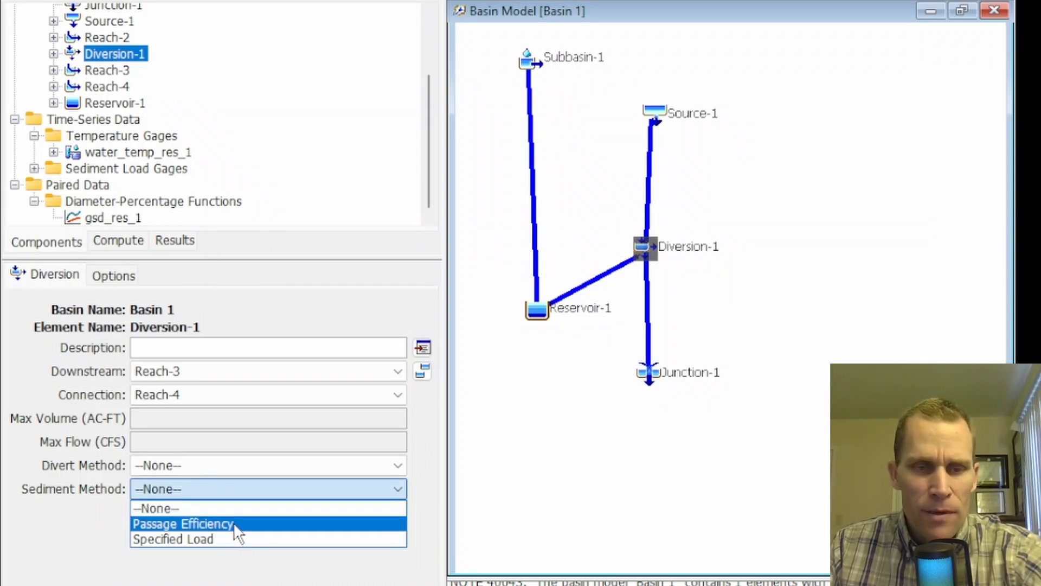
pyautogui.click(199, 538)
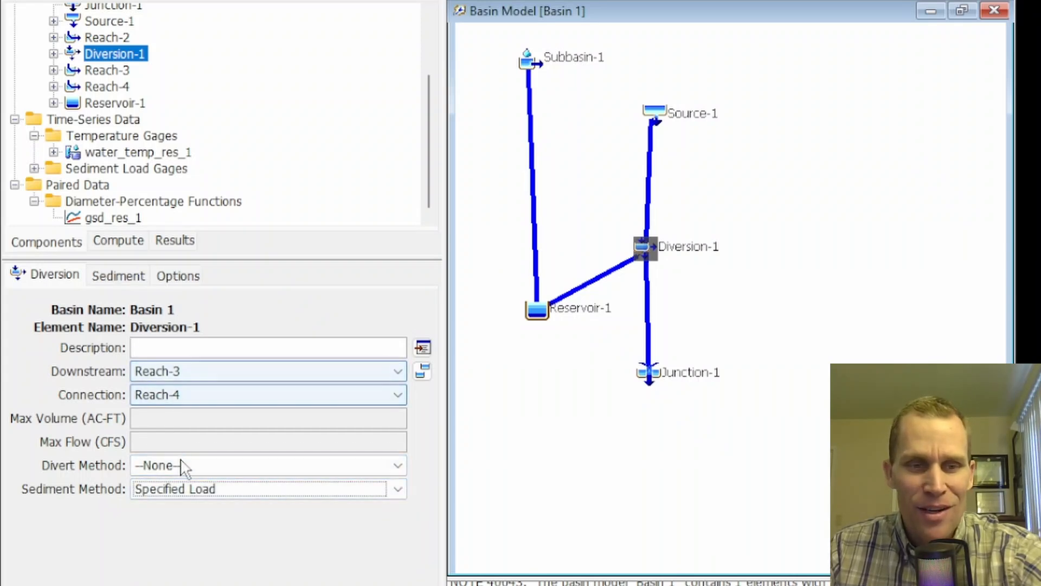
pyautogui.click(121, 277)
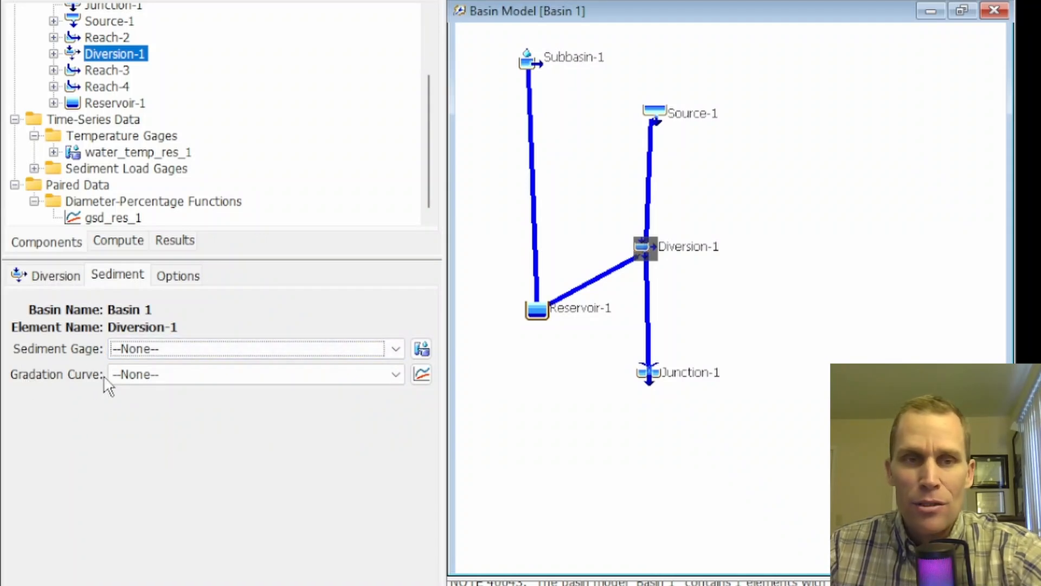
# - Set Diversion-1's sediment method to Passage Efficiency
pyautogui.click(57, 277)
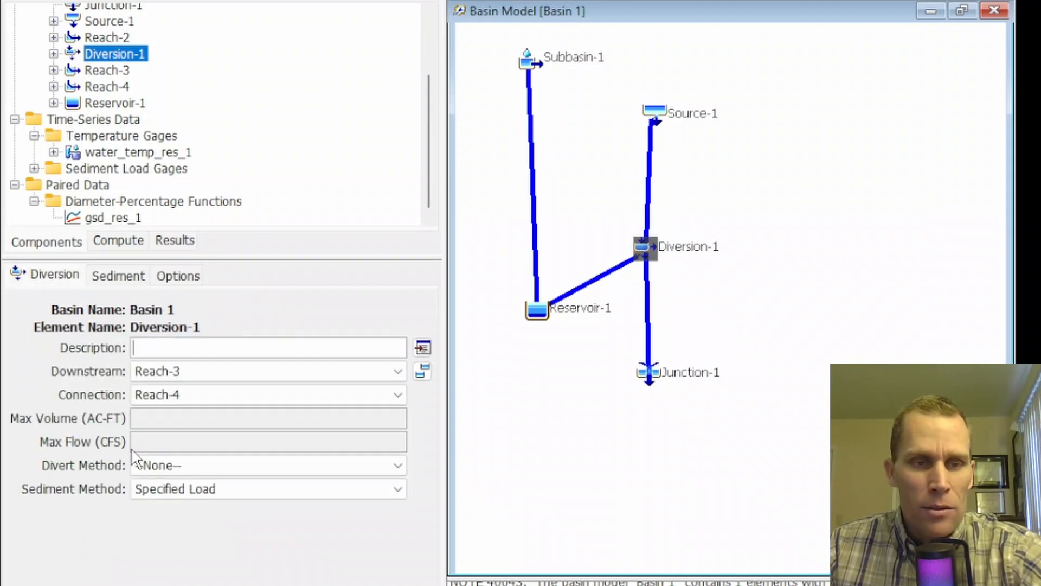
pyautogui.click(171, 489)
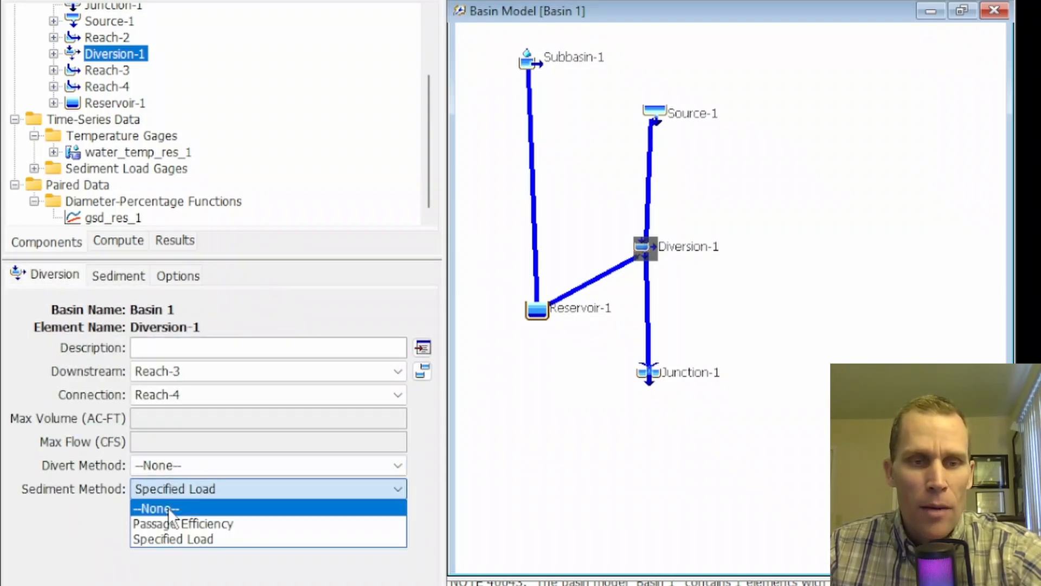
pyautogui.click(215, 522)
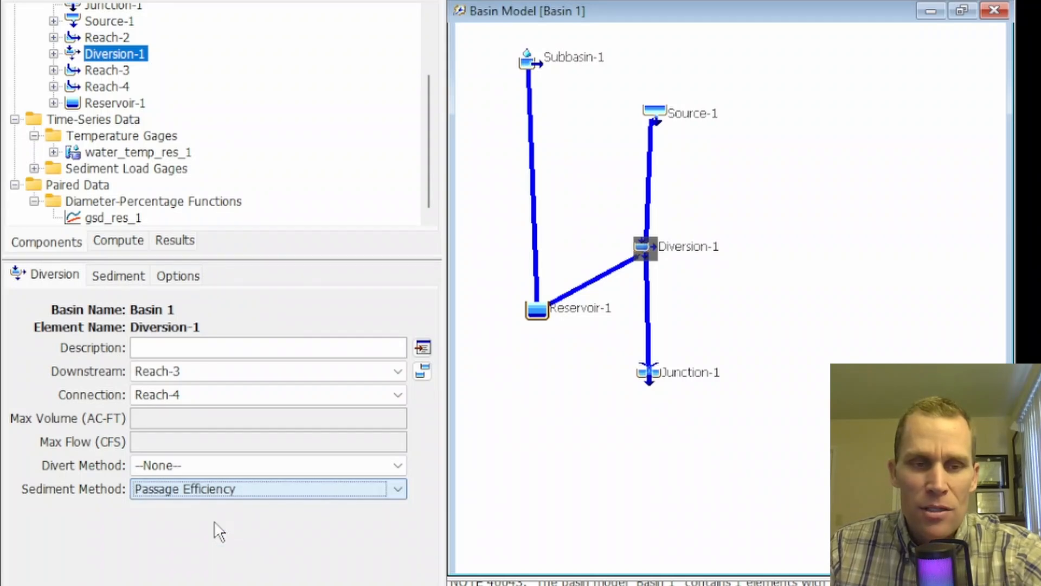
# - Enter Diversion-1's passage efficiencies as 98% clay, 90% silt, 28% sand and 2% gravel
pyautogui.click(122, 277)
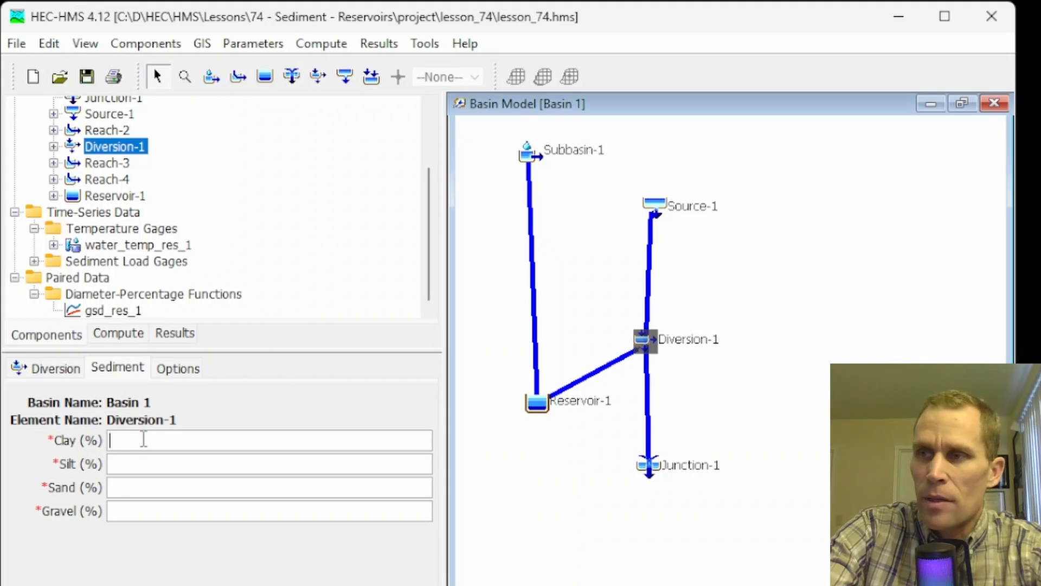
pyautogui.write('98')
pyautogui.press('Tab')
pyautogui.write('90')
pyautogui.press('Tab')
pyautogui.write('28')
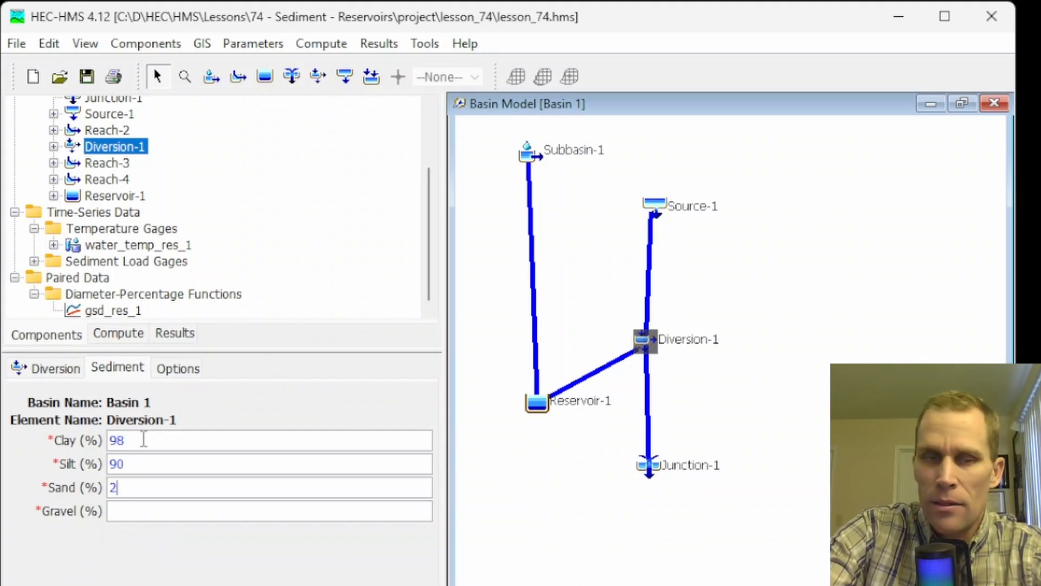
pyautogui.press('Tab')
pyautogui.write('2')
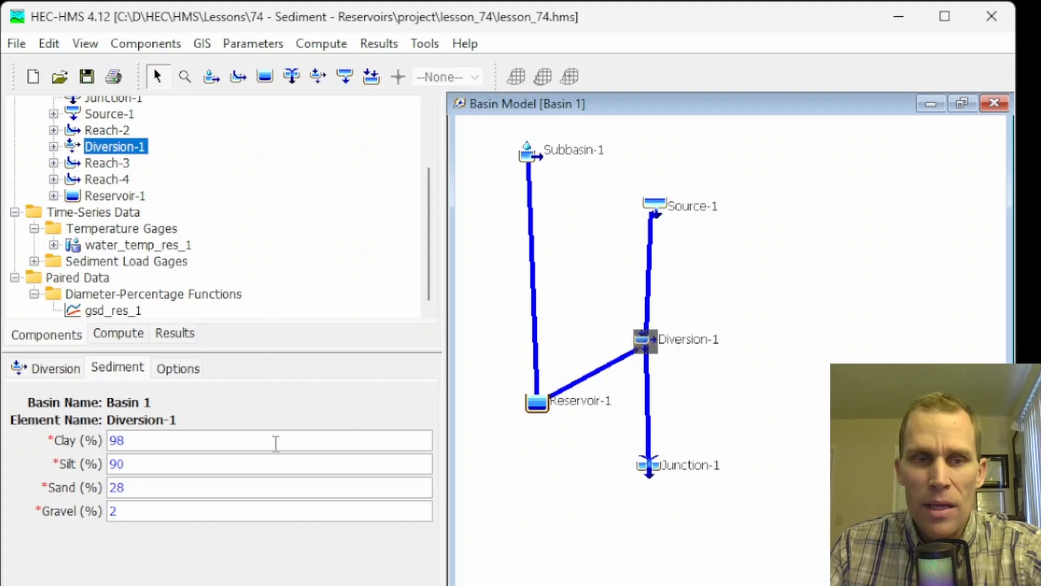
# - Highlight Diversion-1's silt and sand percentages and review Junction-1's settings
pyautogui.doubleClick(115, 464)
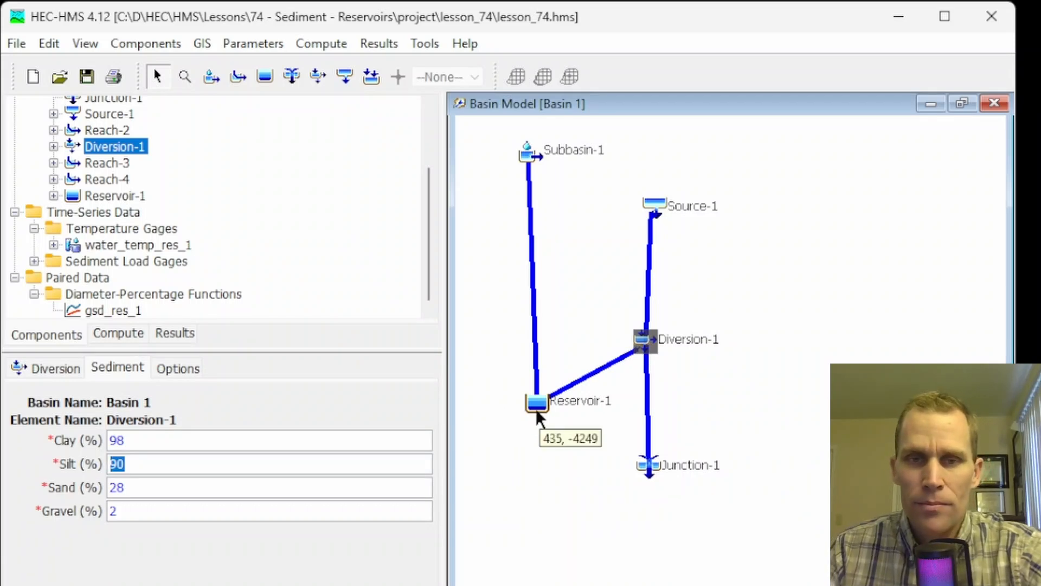
pyautogui.click(139, 488)
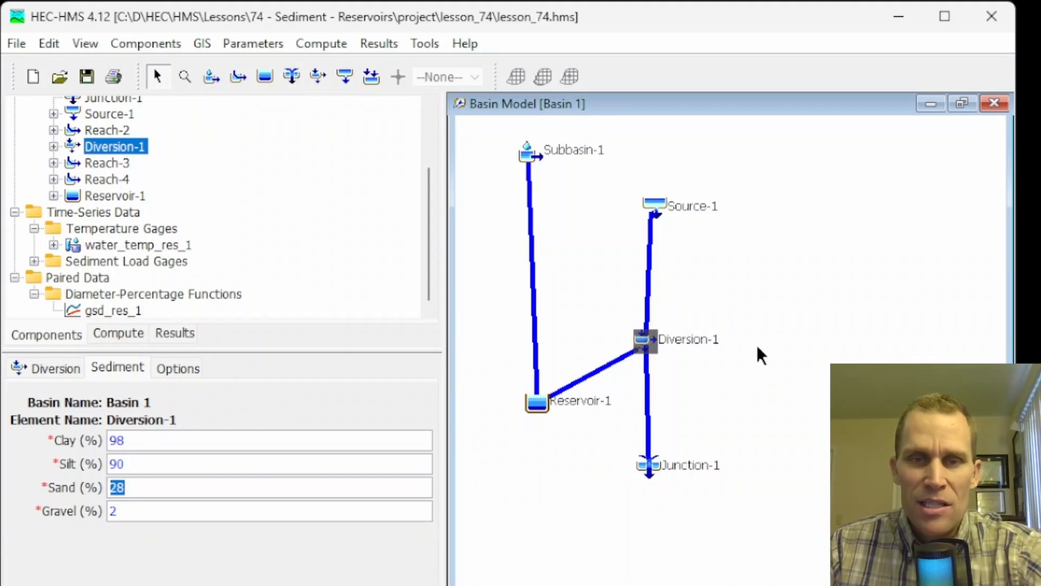
pyautogui.click(644, 461)
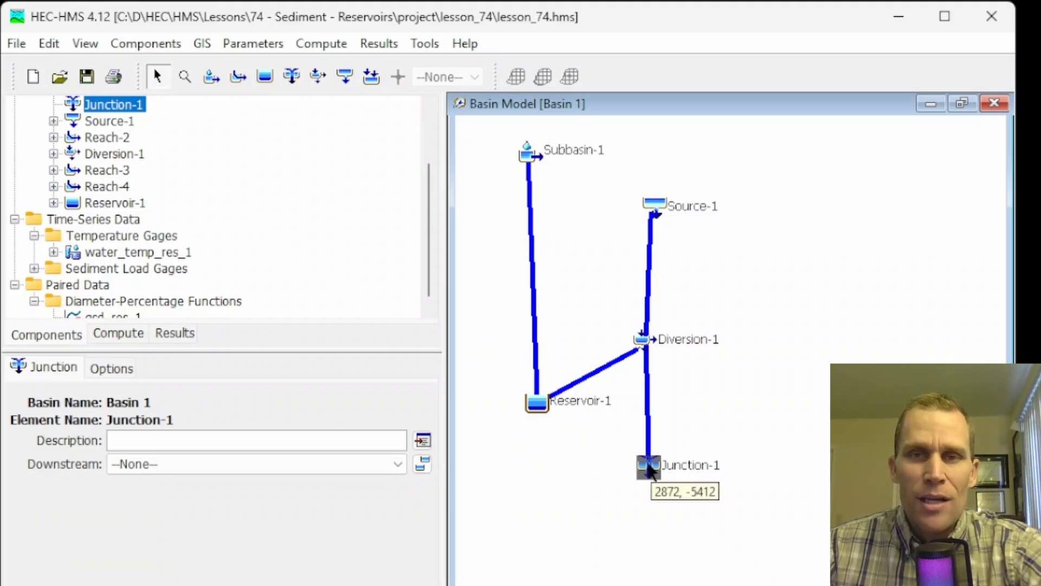
pyautogui.click(587, 432)
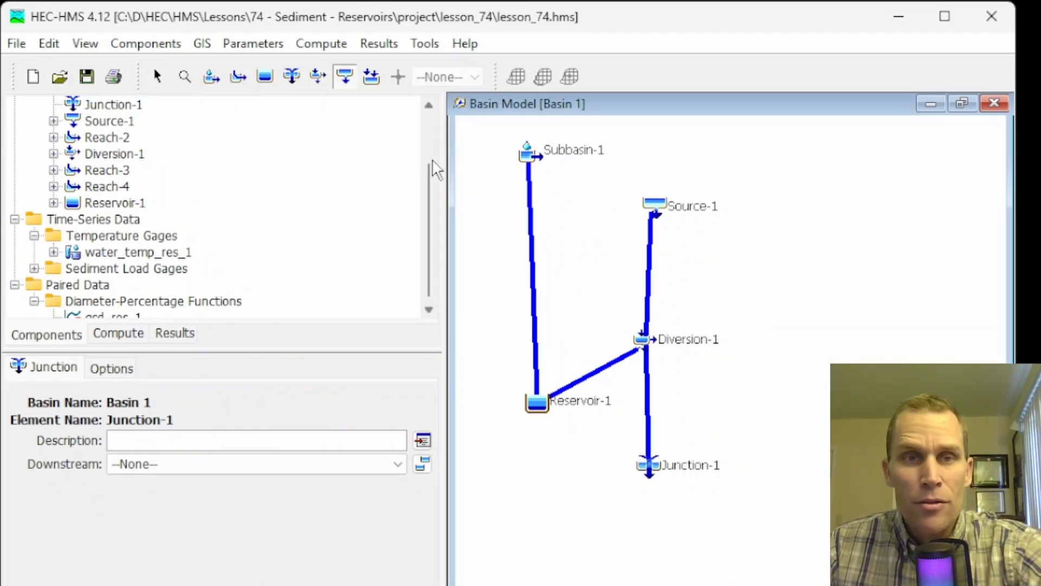
# - Add a sink element to the basin model below Reservoir-1 and select it to show its settings
pyautogui.click(372, 78)
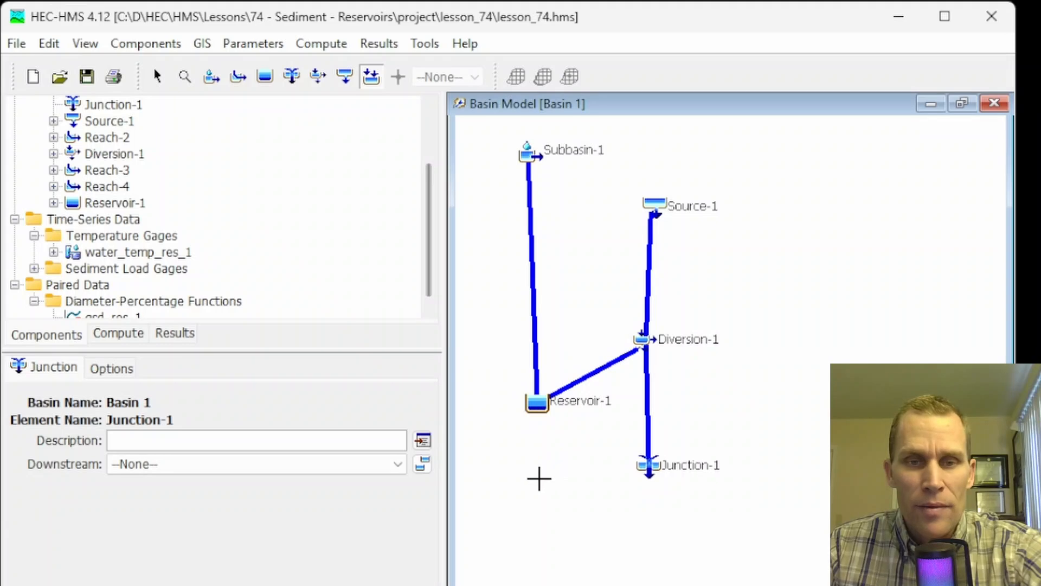
pyautogui.click(542, 572)
pyautogui.click(632, 453)
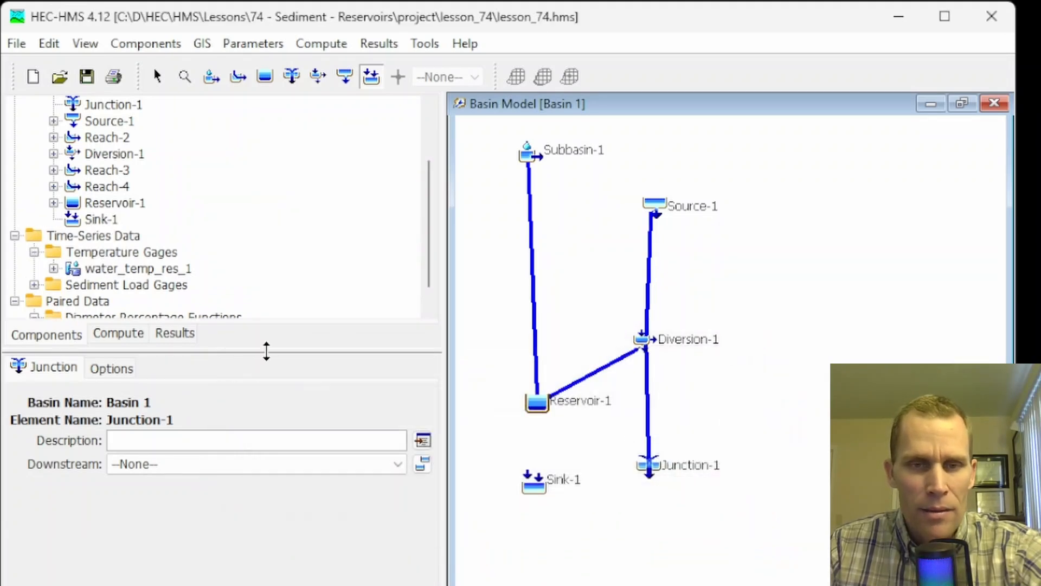
pyautogui.click(157, 76)
pyautogui.click(536, 481)
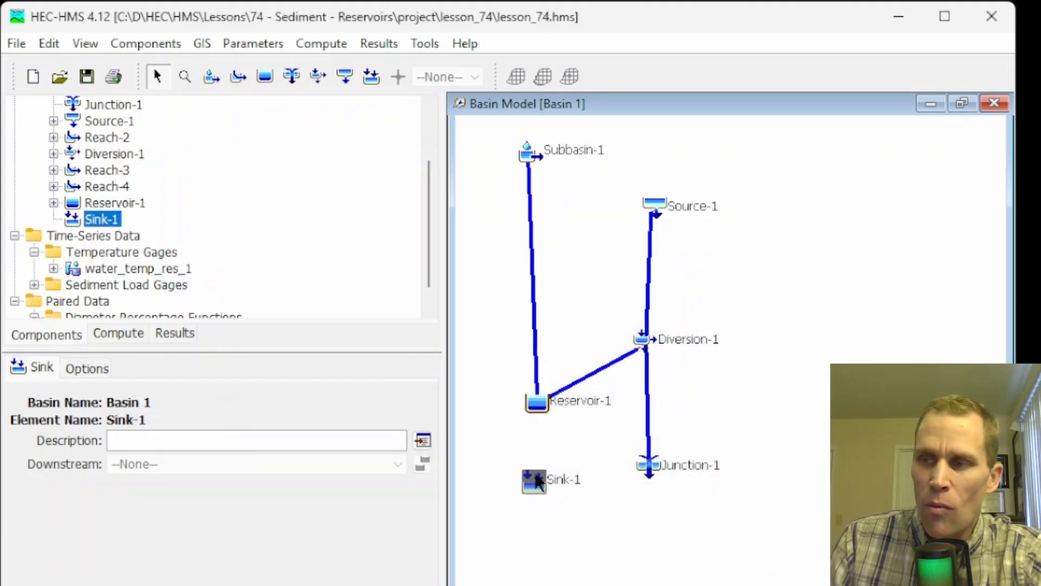